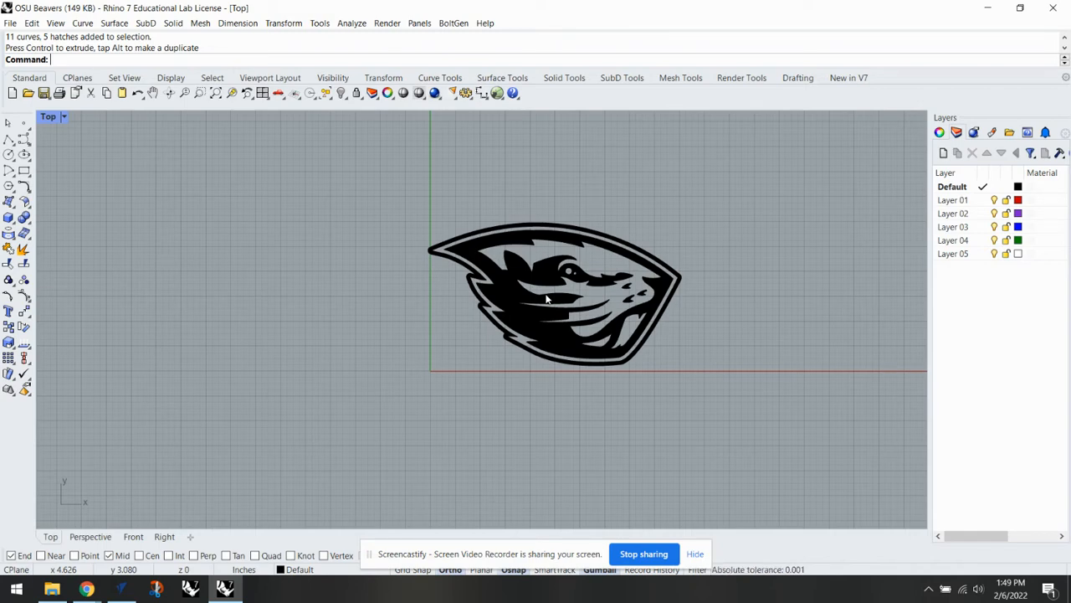
# Ungroup the beaver logo and delete all of its hatches, keeping the curves
pyautogui.click(506, 297)
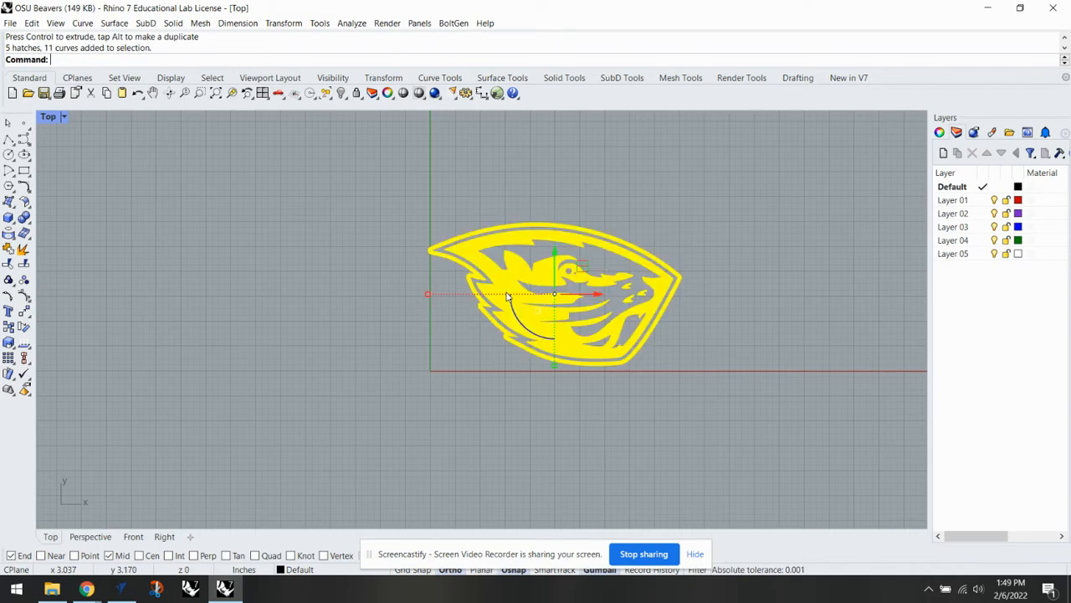
pyautogui.hotkey('ctrl', 'shift', 'g')
pyautogui.click(742, 377)
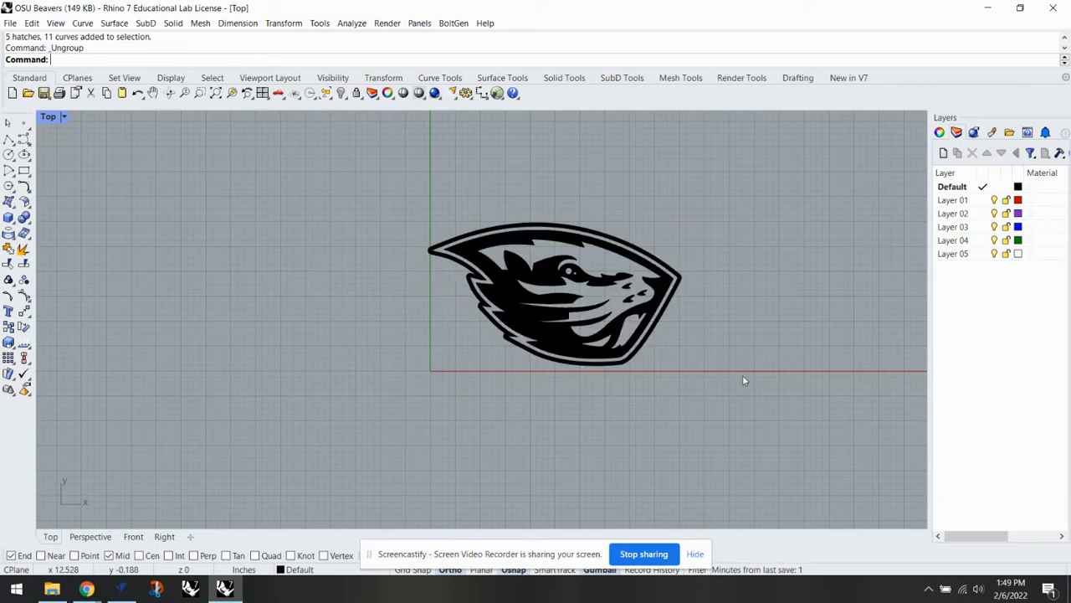
pyautogui.write('SelHatch')
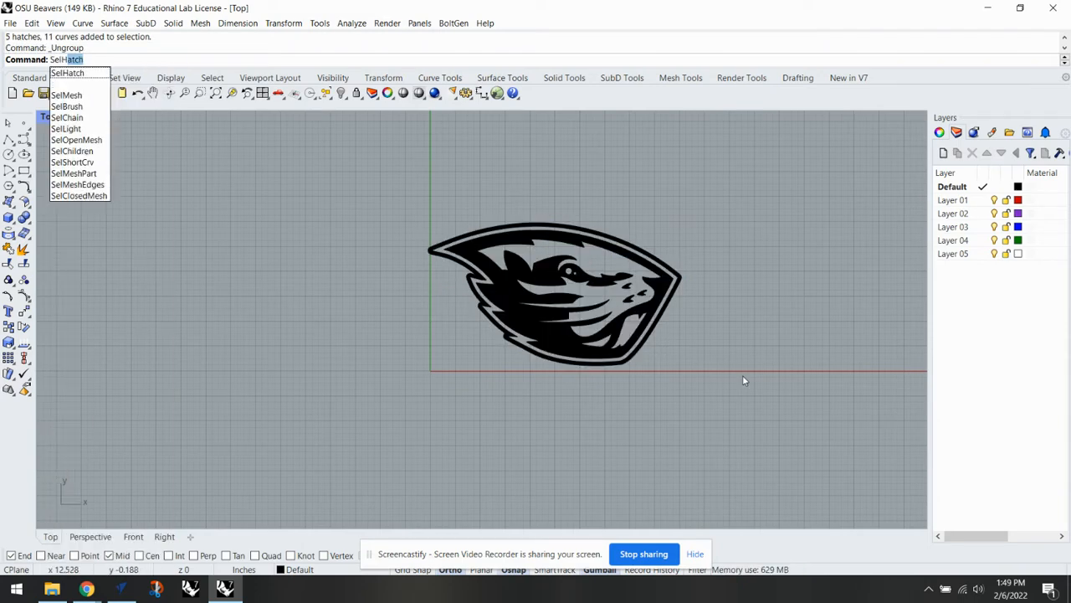
pyautogui.press('Return')
pyautogui.press('Delete')
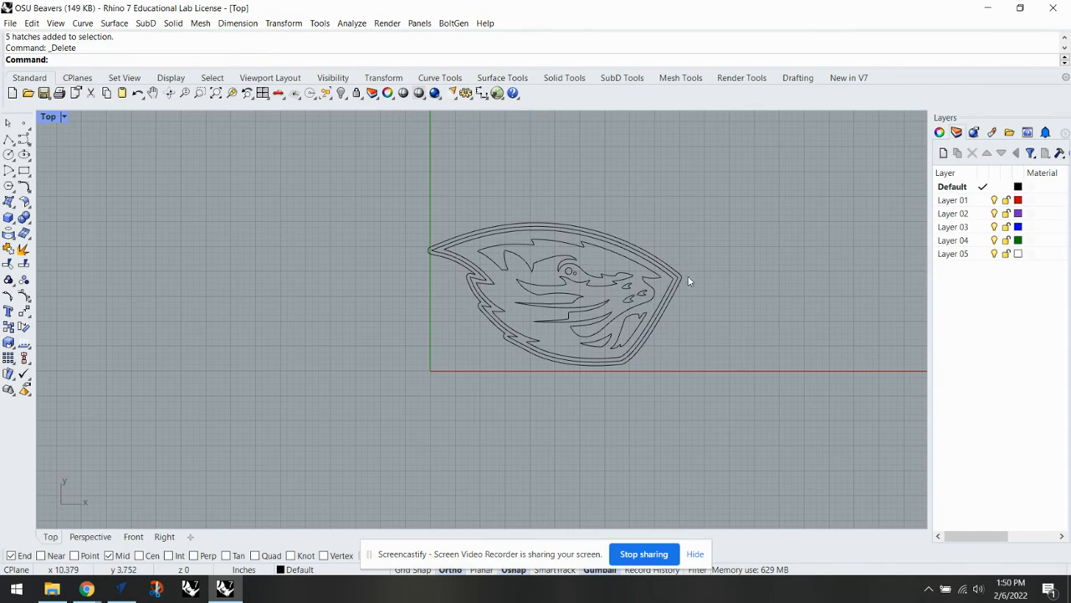
# Delete the outermost closed outline curve around the beaver logo
pyautogui.scroll(3, 682, 259)
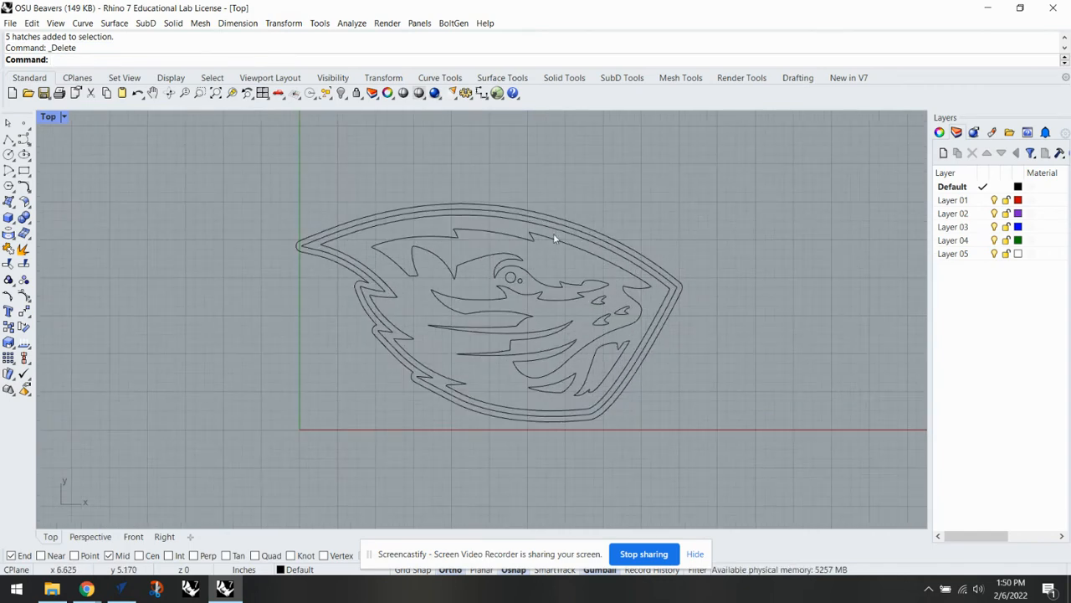
pyautogui.click(600, 235)
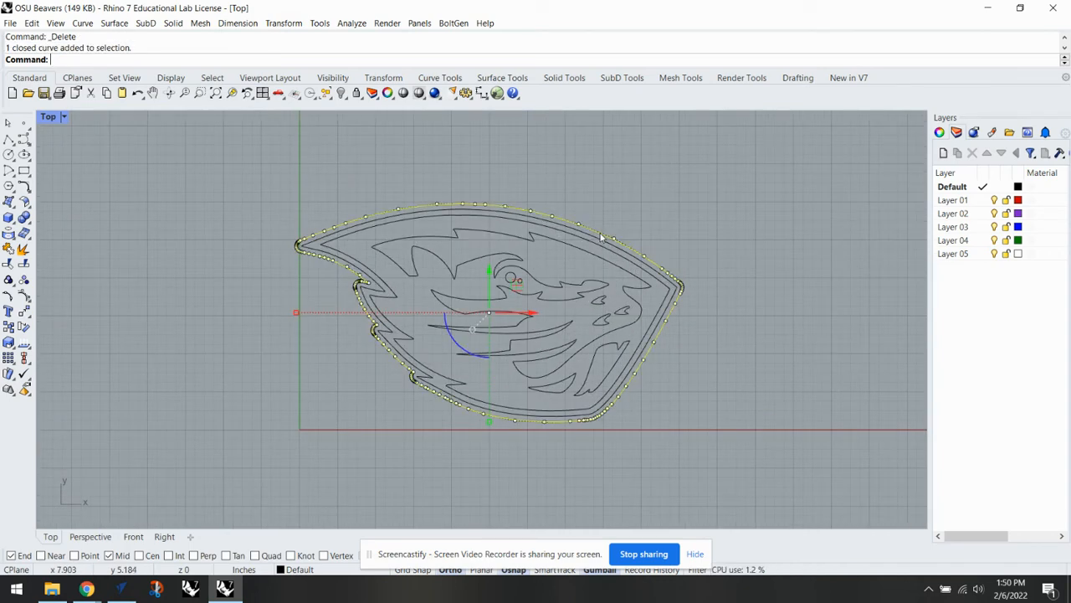
pyautogui.press('Delete')
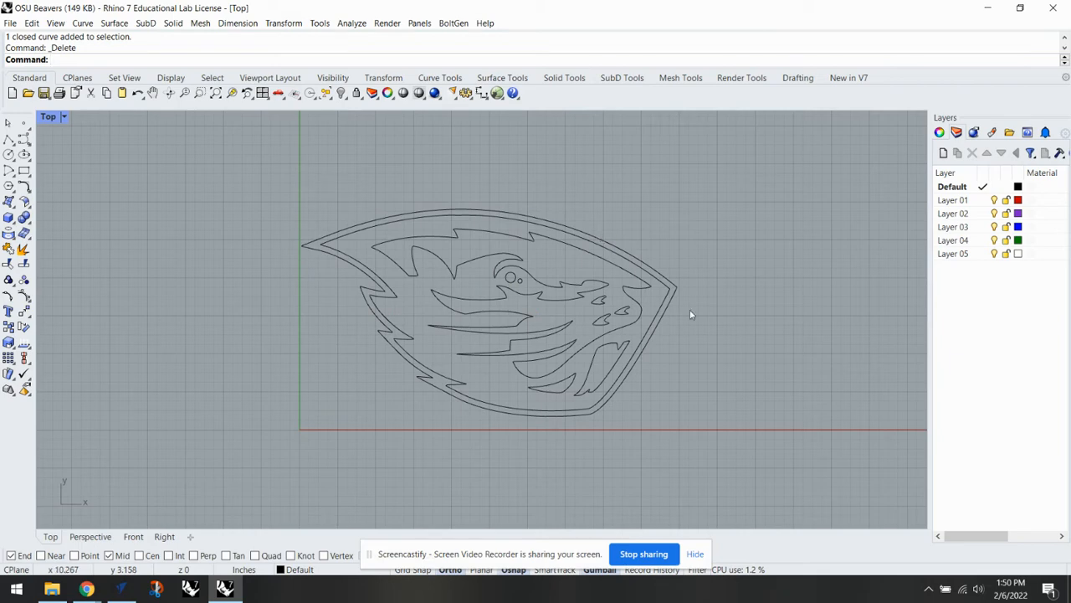
# Create a bounding box around all the remaining logo curves and include its rectangle in the selection
pyautogui.moveTo(745, 434); pyautogui.dragTo(234, 134)
pyautogui.write('bo')
pyautogui.press('Return')
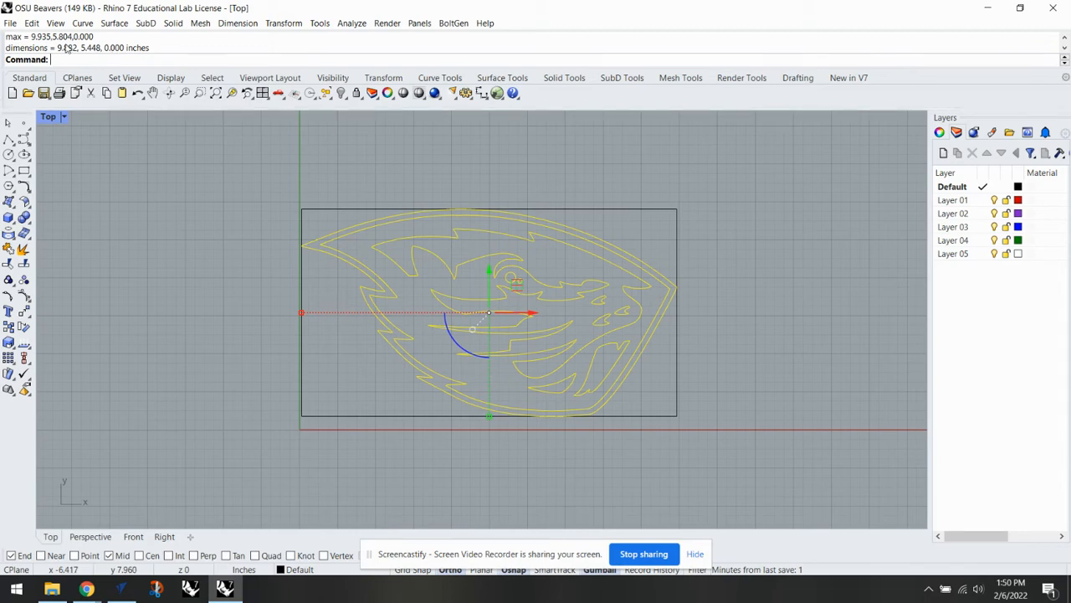
pyautogui.click(678, 235)
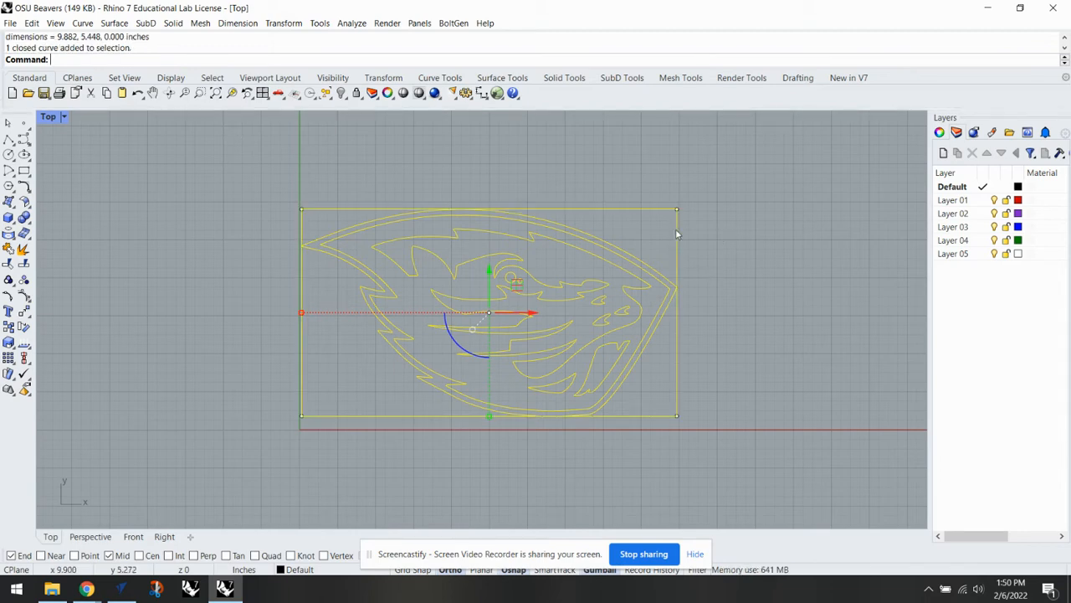
pyautogui.write('ModelBasepoint')
pyautogui.press('Return')
pyautogui.press('Return')
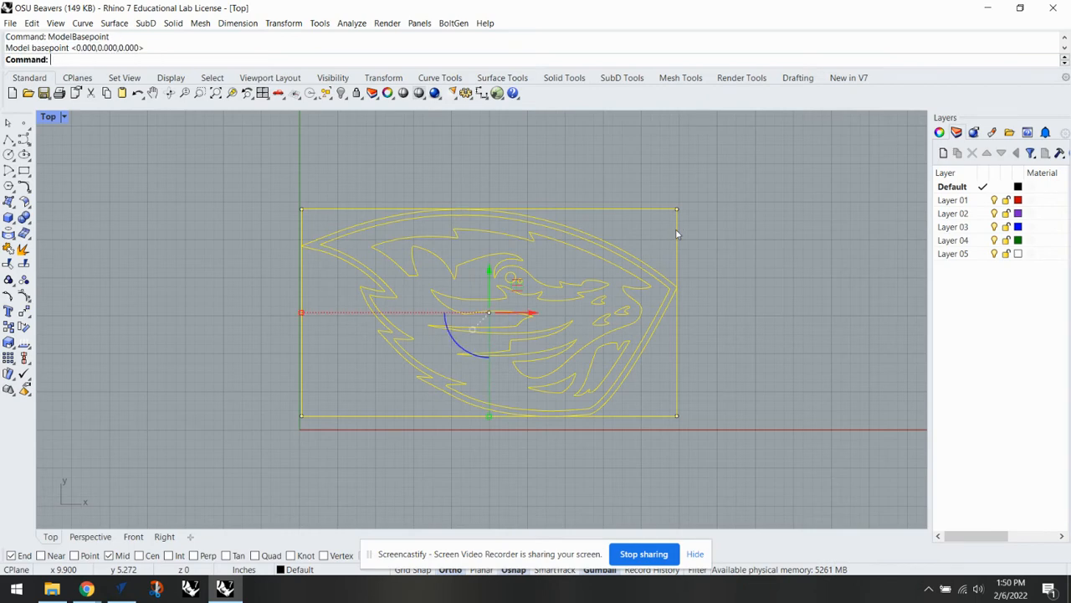
# Move the logo and its bounding rectangle from the rectangle's lower-left corner to the origin (0)
pyautogui.write('Move')
pyautogui.press('Return')
pyautogui.click(302, 415)
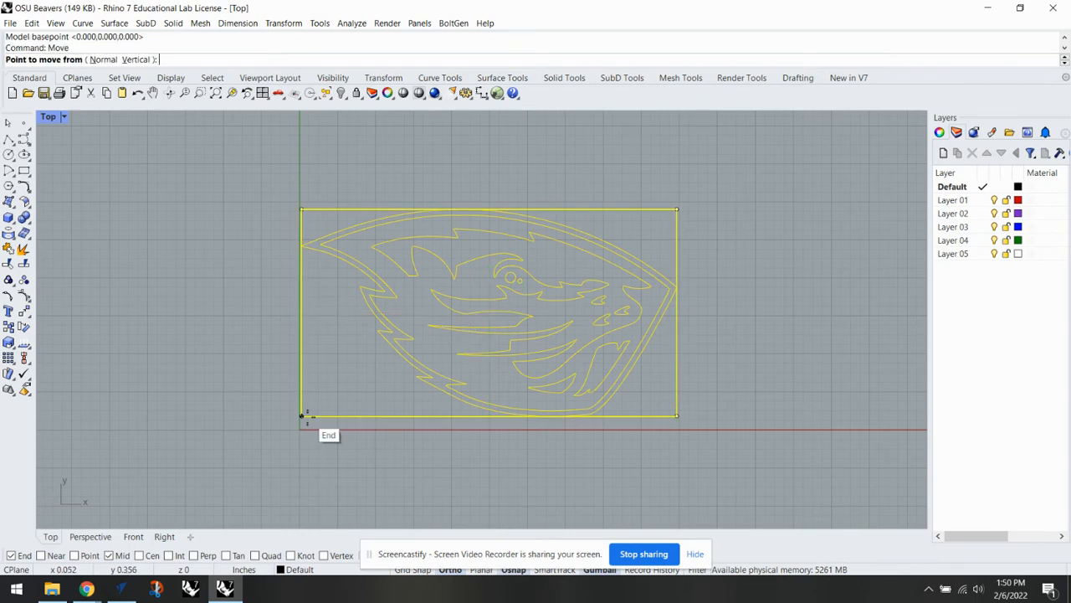
pyautogui.write('0')
pyautogui.press('Return')
# Scale the logo and rectangle from the origin to 6 inches wide, using the rectangle's bottom edge as reference, and delete the rectangle
pyautogui.write('Scale')
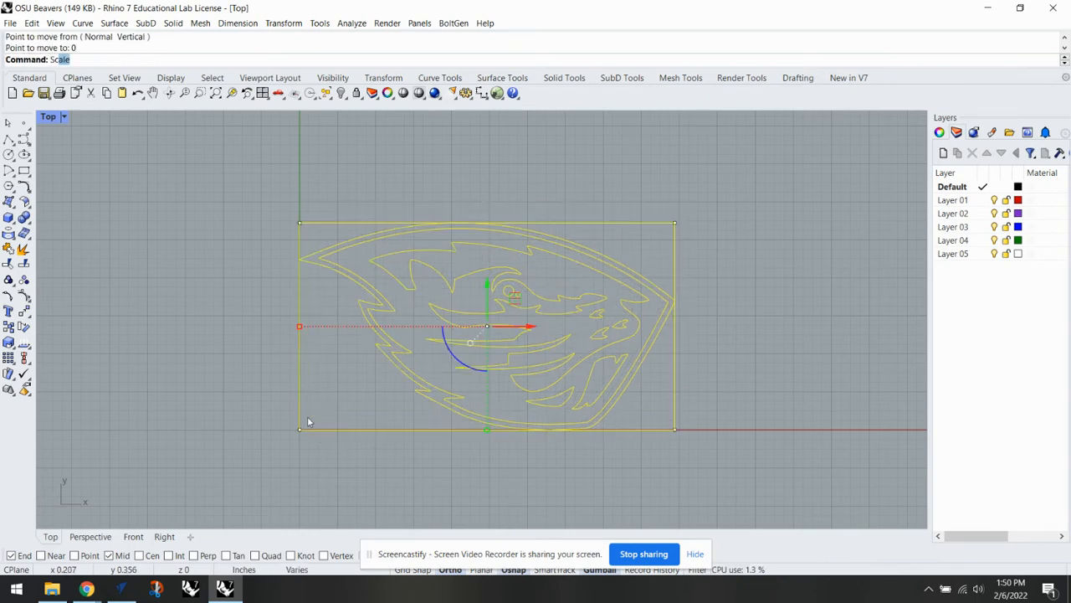
pyautogui.press('Return')
pyautogui.click(299, 430)
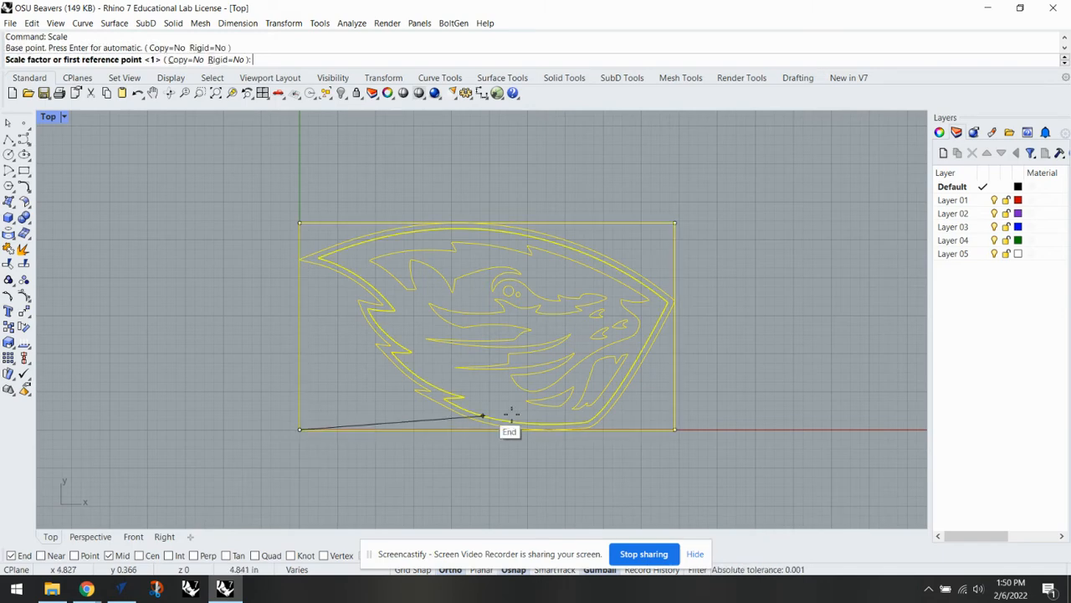
pyautogui.click(669, 430)
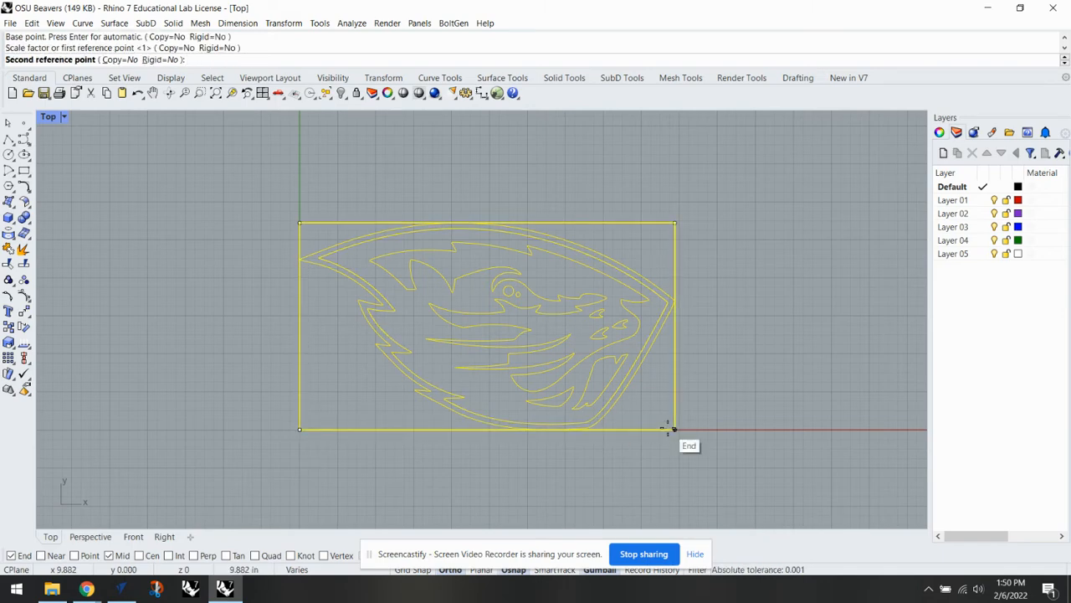
pyautogui.write('6')
pyautogui.press('Return')
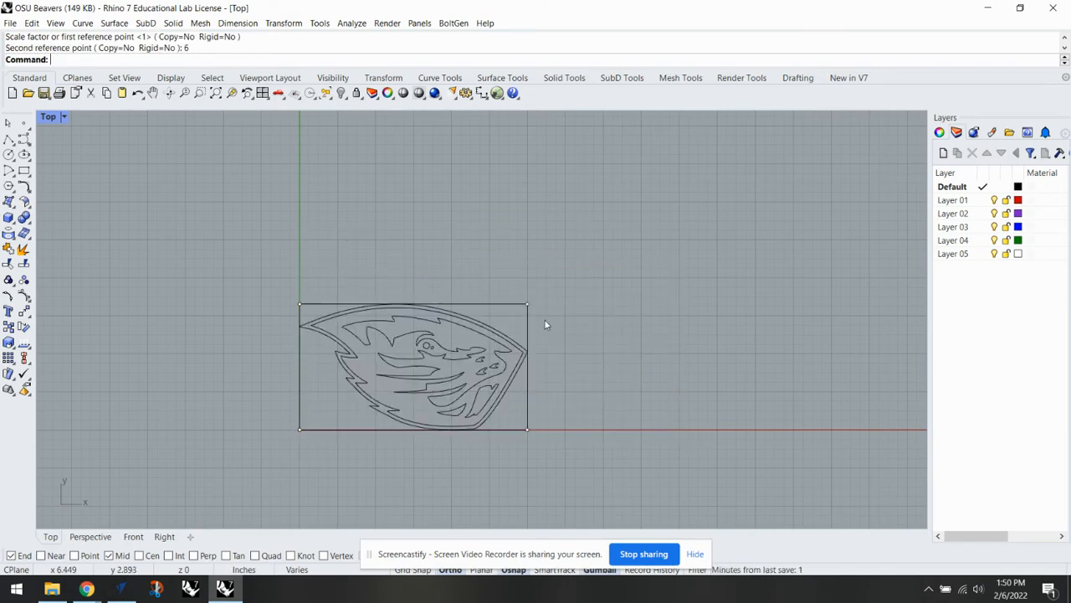
pyautogui.click(527, 311)
pyautogui.press('Delete')
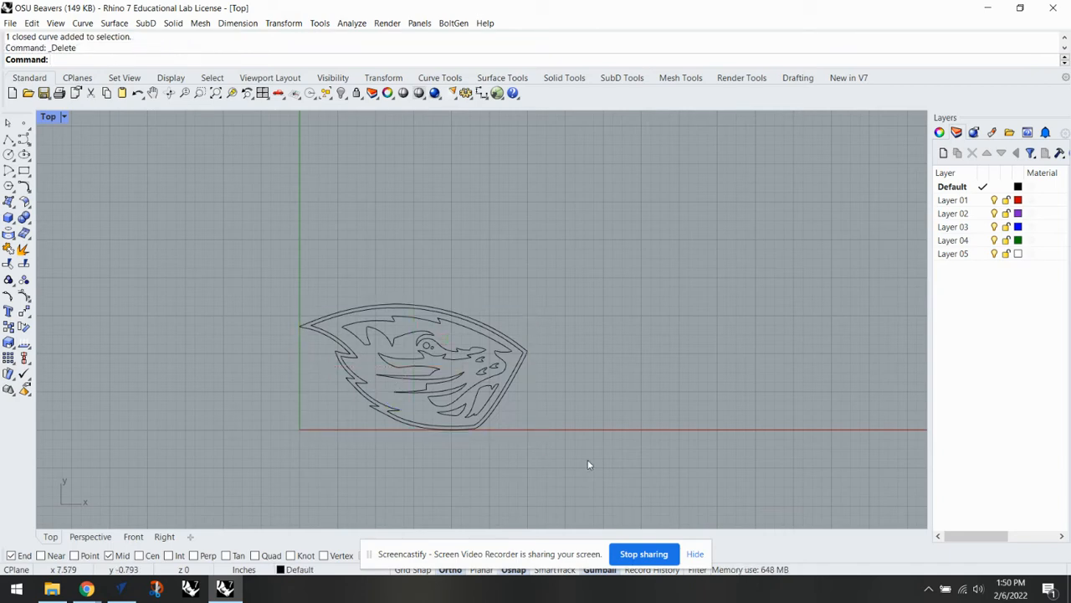
# Start exporting all the logo curves under the file name Beavers into the VCarve folder on the Desktop
pyautogui.scroll(5, 440, 378)
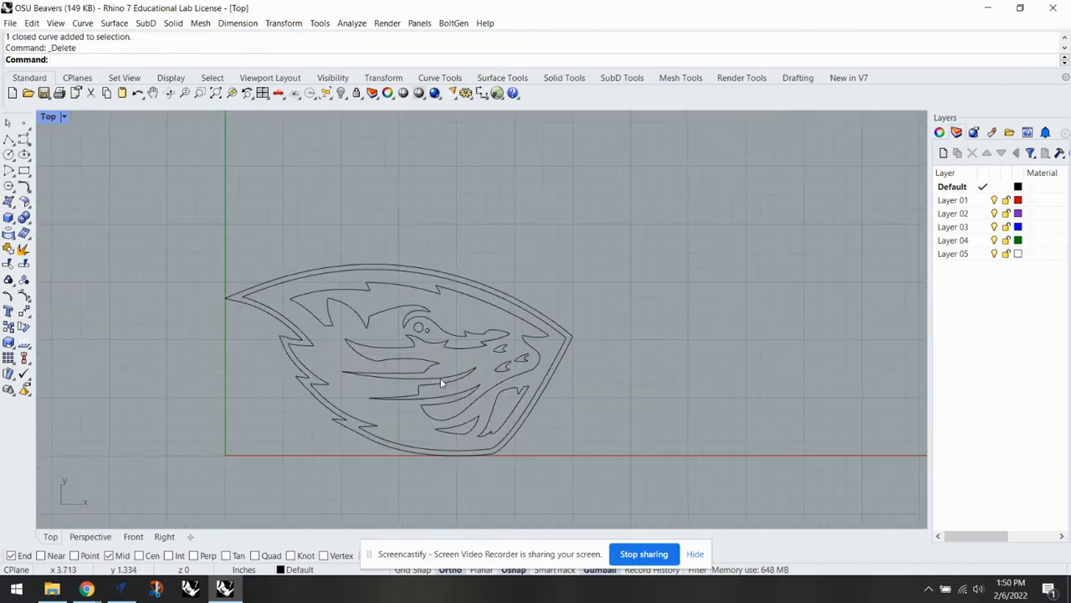
pyautogui.moveTo(440, 377); pyautogui.dragTo(523, 362, button='right')
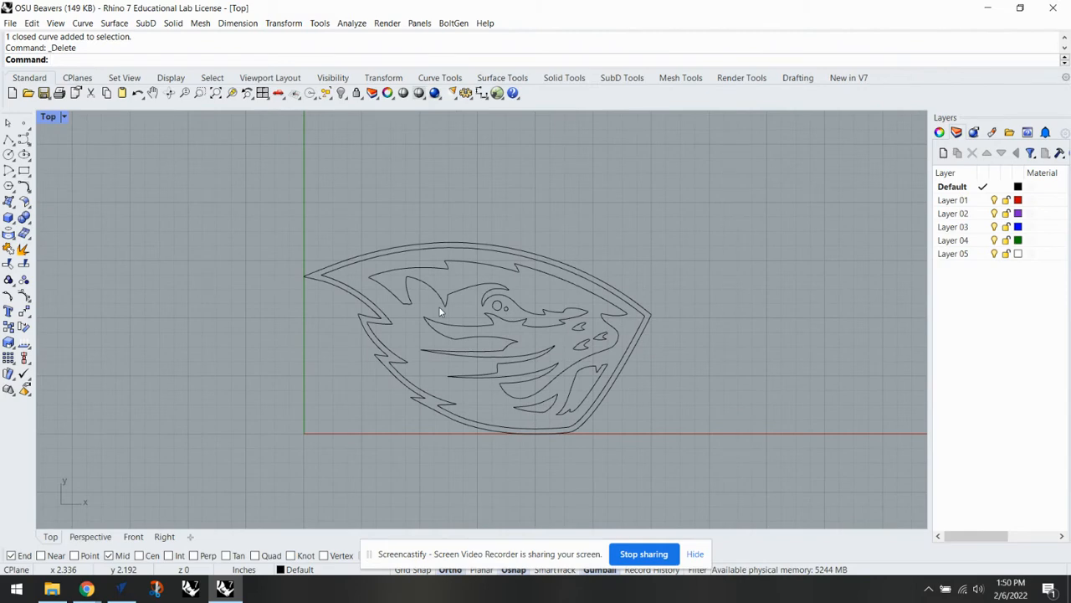
pyautogui.moveTo(731, 465); pyautogui.dragTo(238, 173)
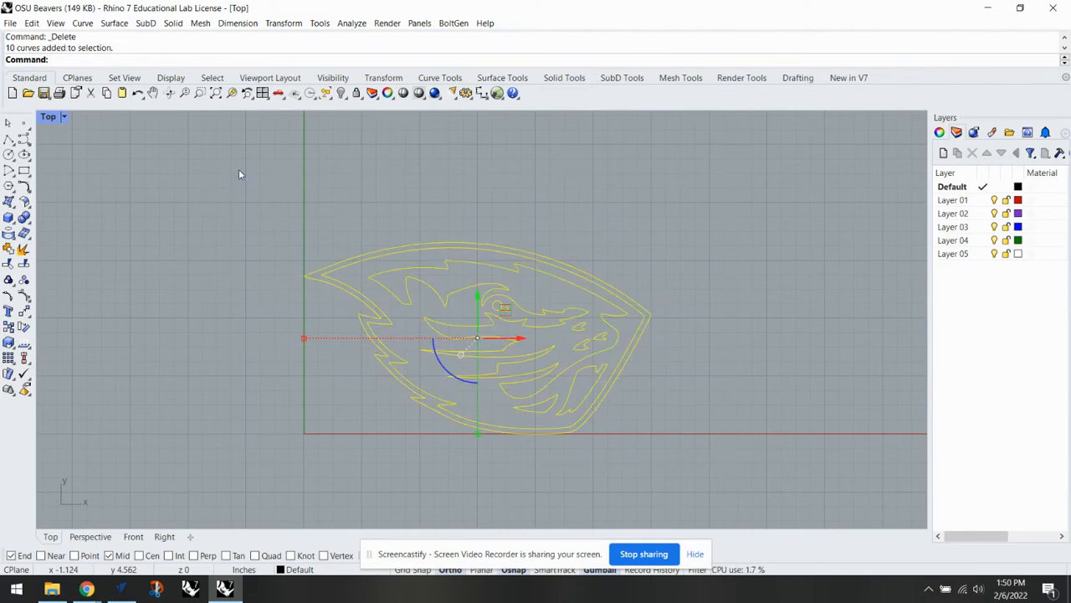
pyautogui.write('Export')
pyautogui.press('Return')
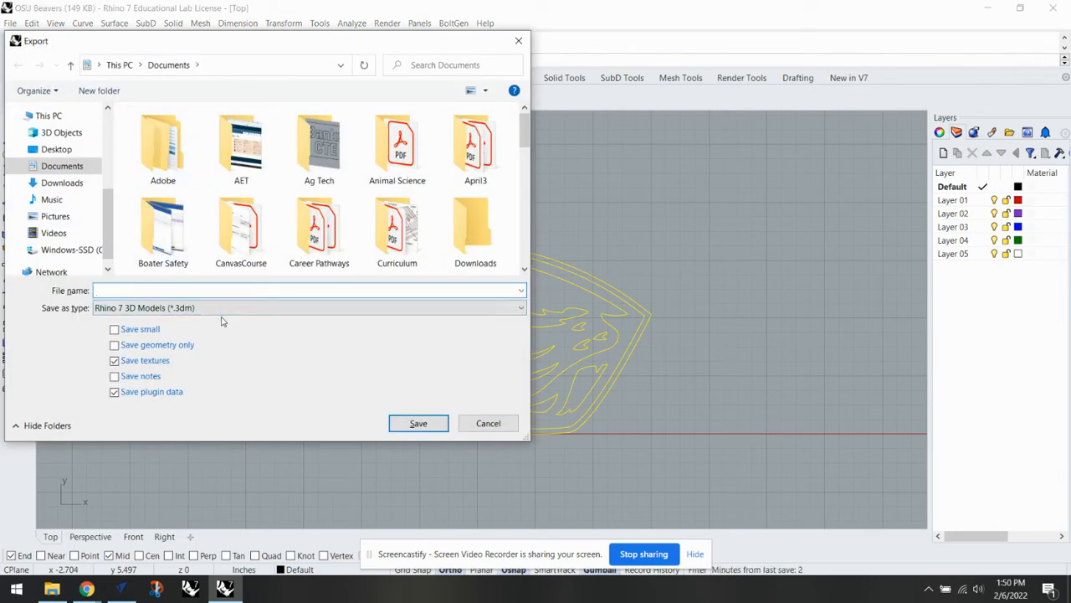
pyautogui.write('Beavers')
pyautogui.click(59, 152)
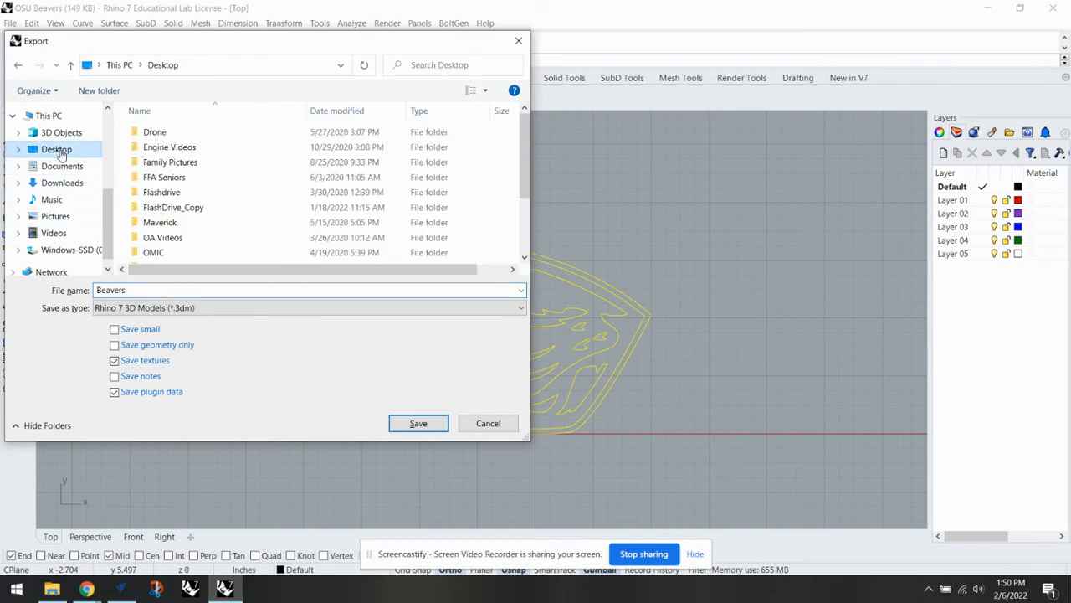
pyautogui.scroll(-2, 159, 199)
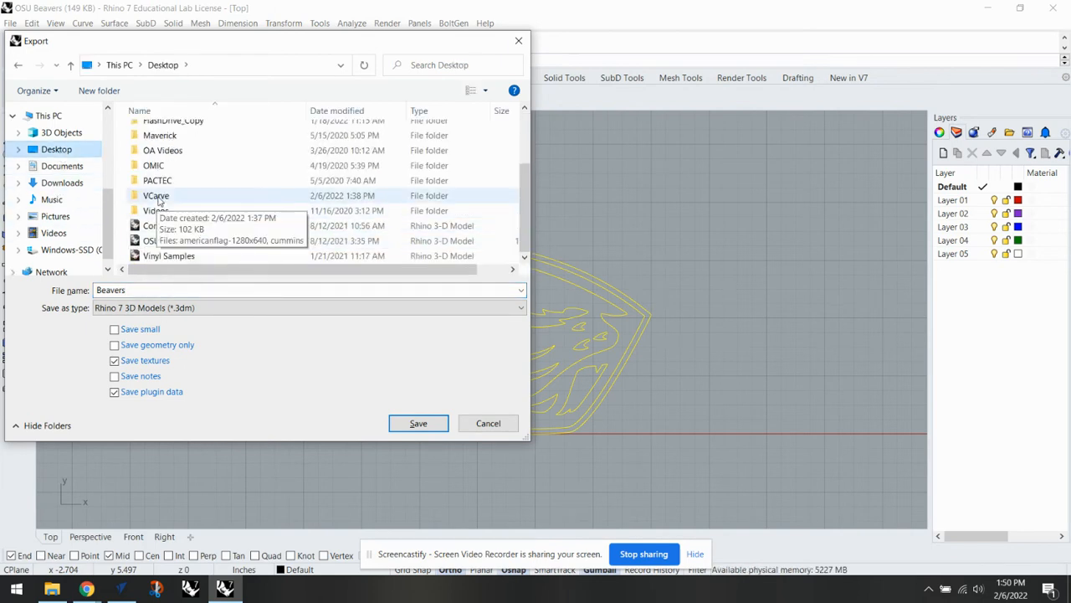
pyautogui.doubleClick(156, 196)
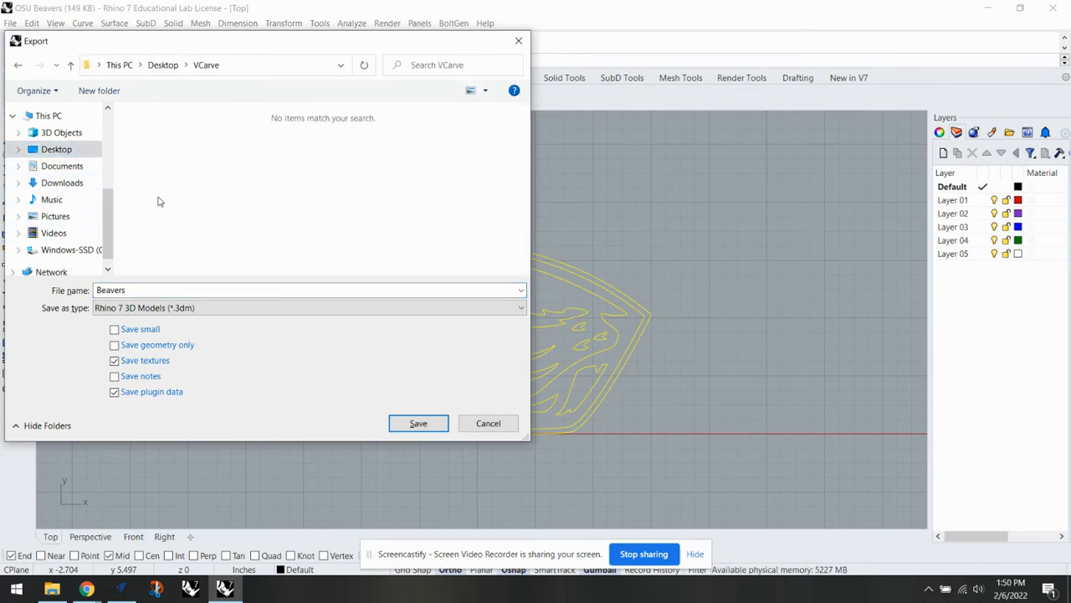
# Set the export format to AutoCAD Drawing Exchange (*.dxf), save with the Default export scheme, and deselect the curves
pyautogui.click(206, 308)
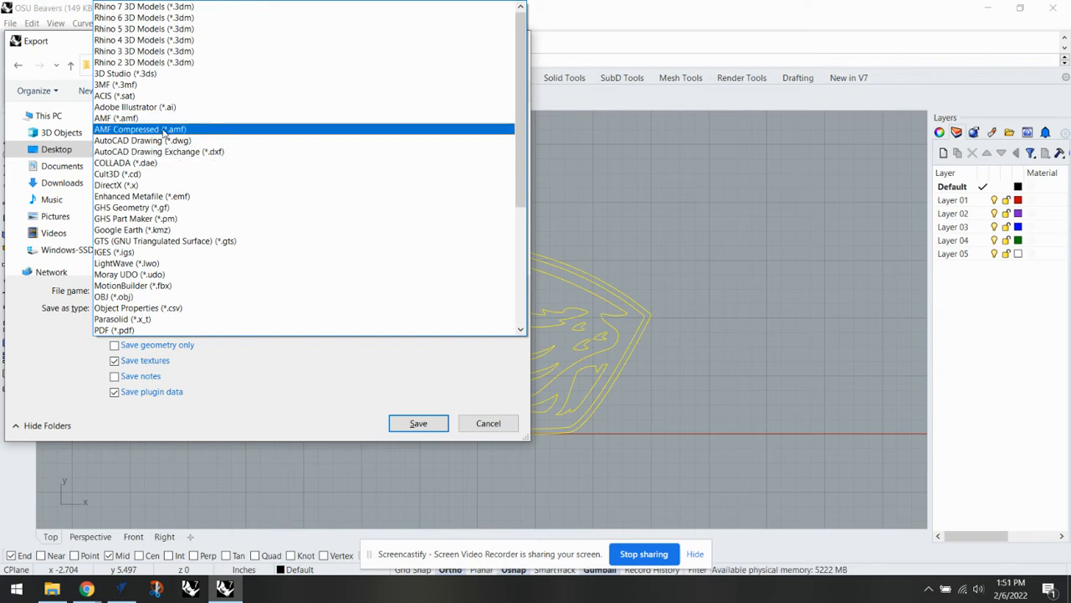
pyautogui.click(185, 153)
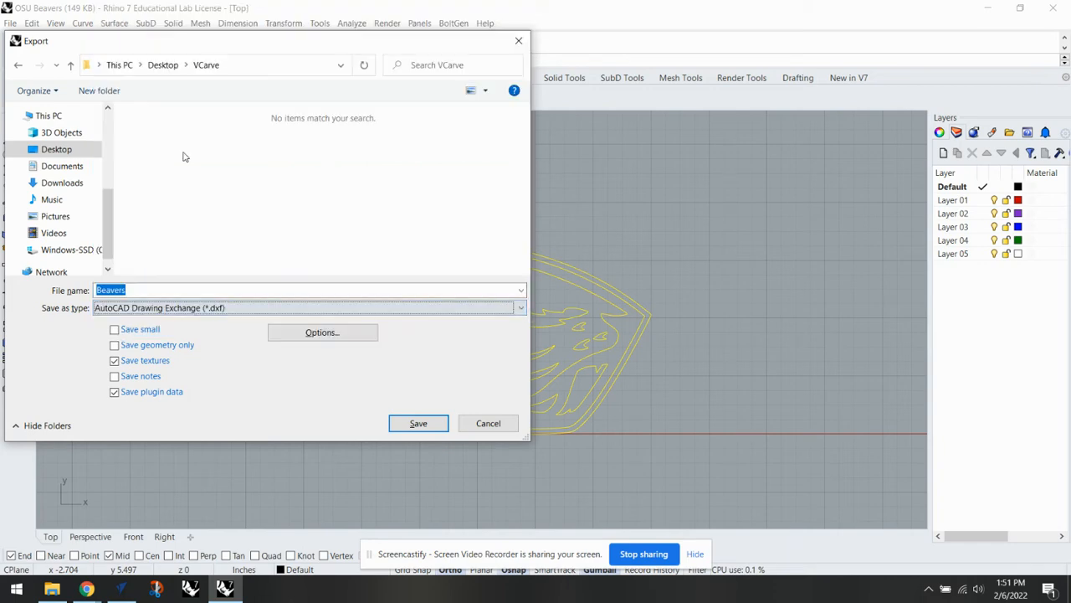
pyautogui.click(400, 424)
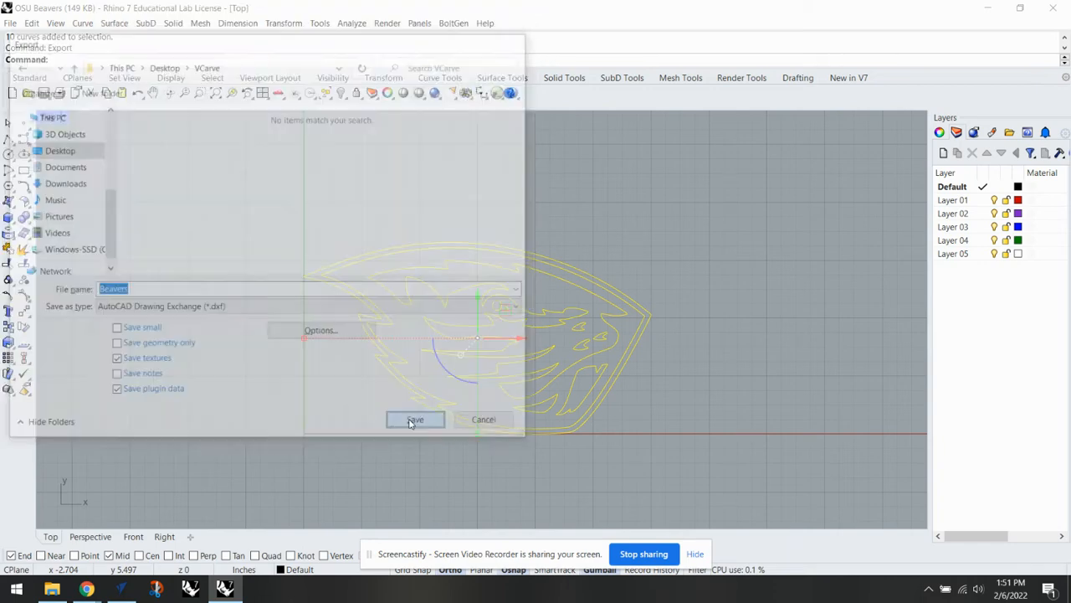
pyautogui.click(510, 333)
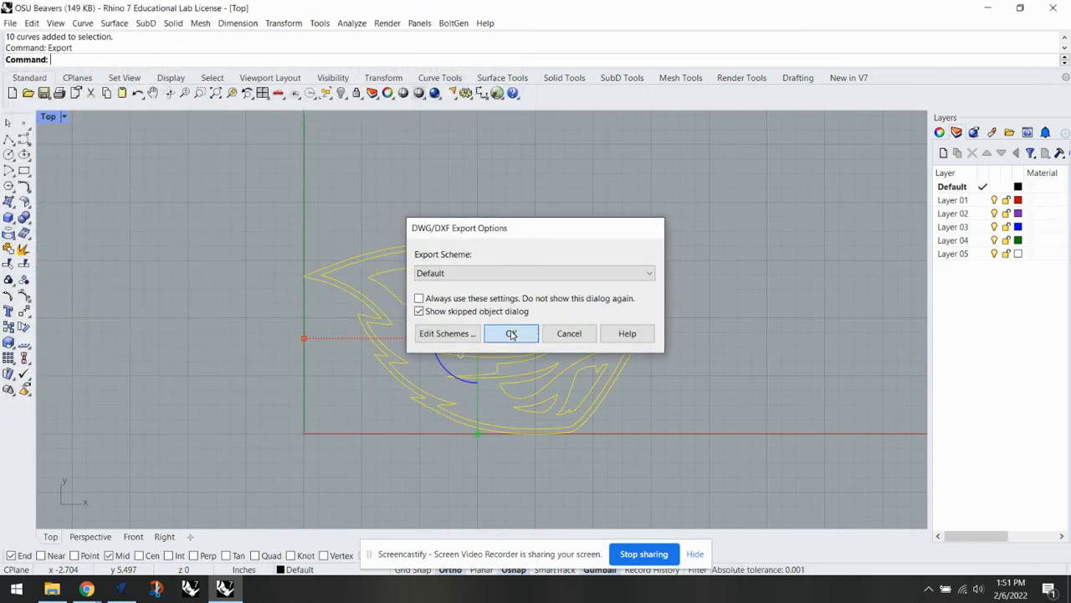
pyautogui.click(715, 228)
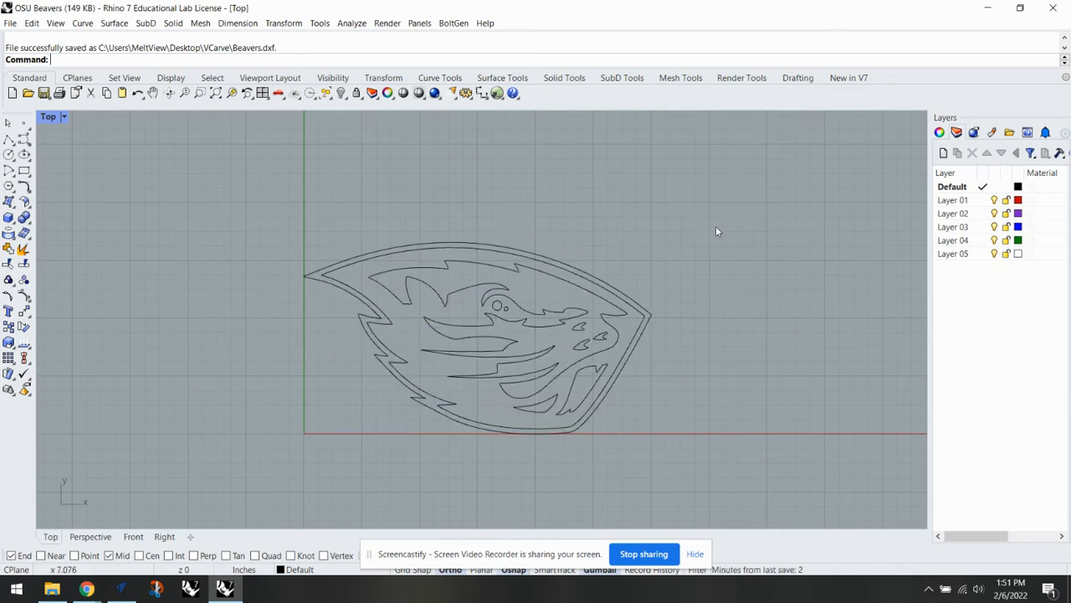
# Switch to VCarve Pro and import the Beavers DXF file from the VCarve folder into the job
pyautogui.click(992, 9)
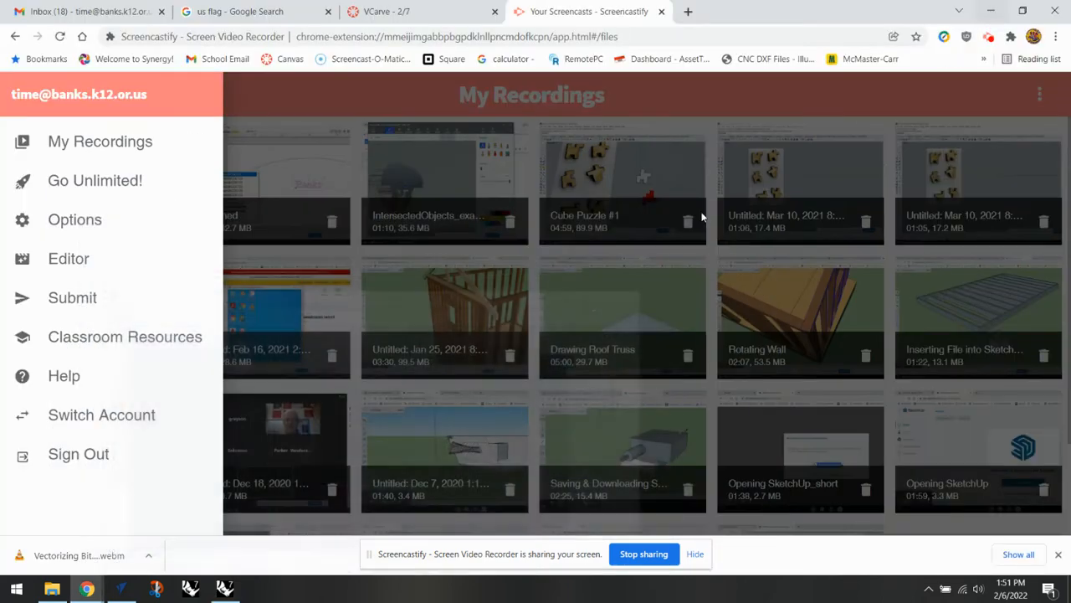
pyautogui.click(122, 589)
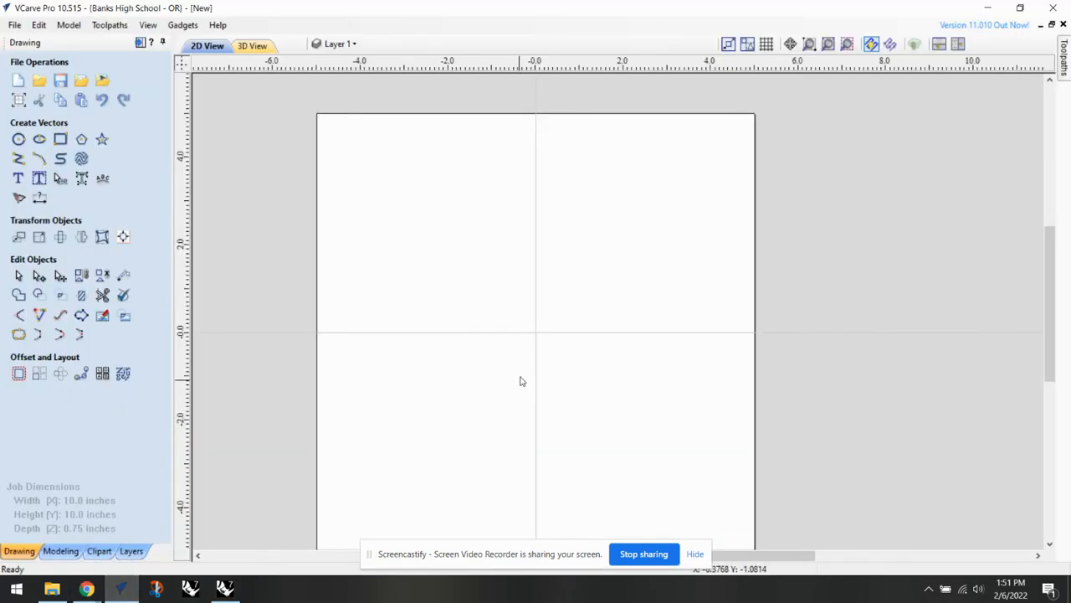
pyautogui.moveTo(541, 348); pyautogui.dragTo(586, 323, button='middle')
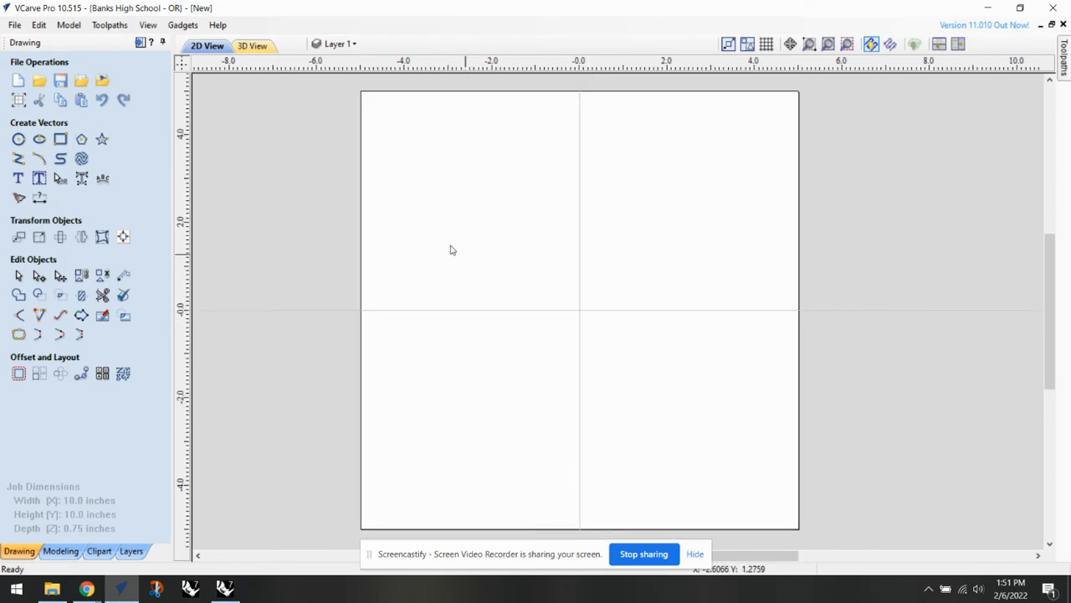
pyautogui.click(81, 80)
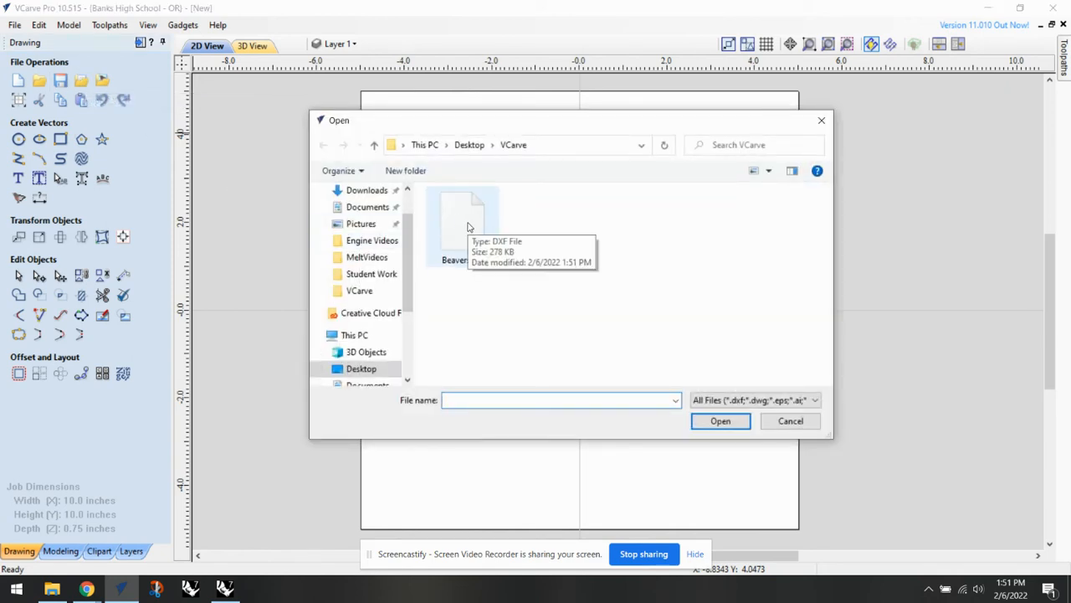
pyautogui.doubleClick(469, 227)
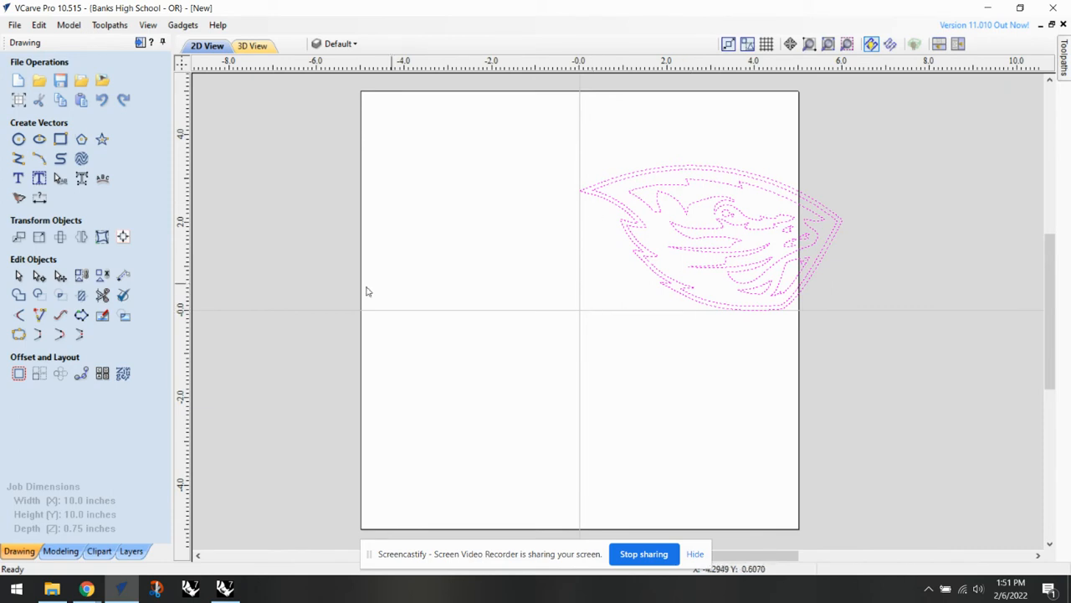
# Align the imported beaver vectors to the centre of the material, both horizontally and vertically
pyautogui.click(123, 238)
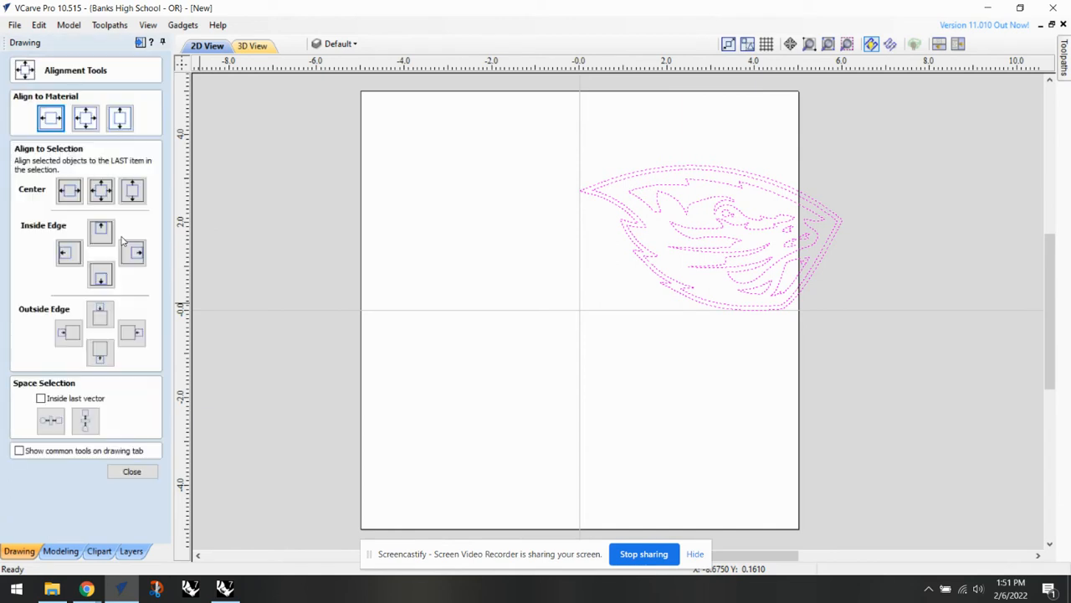
pyautogui.click(91, 120)
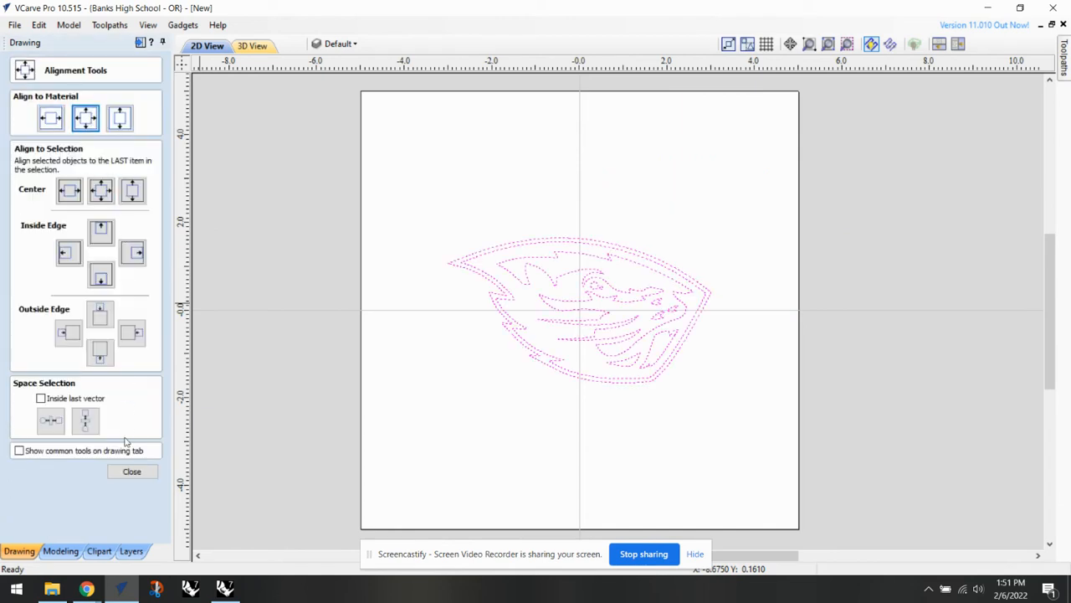
# Close the alignment tools and select all the vectors of the beaver logo
pyautogui.click(133, 472)
pyautogui.click(657, 422)
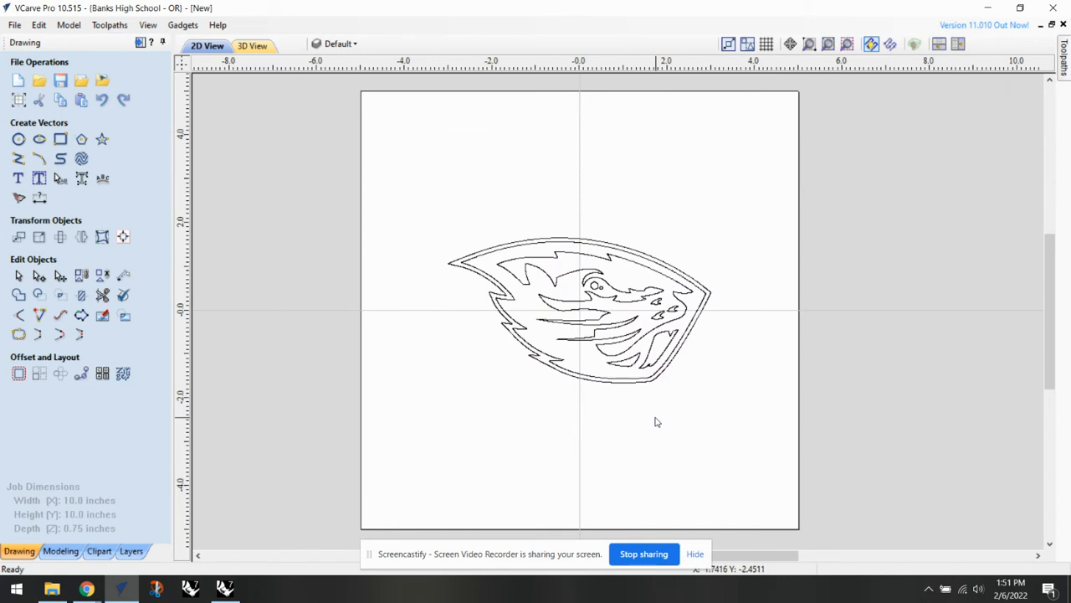
pyautogui.click(660, 376)
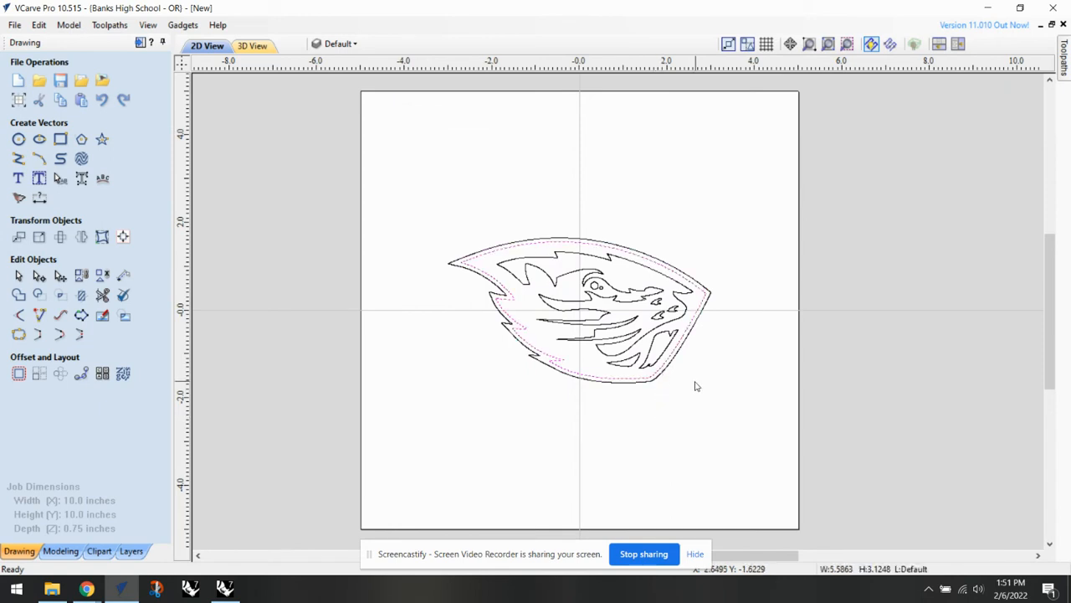
pyautogui.click(695, 386)
pyautogui.moveTo(730, 423); pyautogui.dragTo(448, 215)
# Calculate a V-Carve / Engraving toolpath for the selected beaver vectors using the V-Bit (90.0° - 1/2") tool
pyautogui.click(1065, 50)
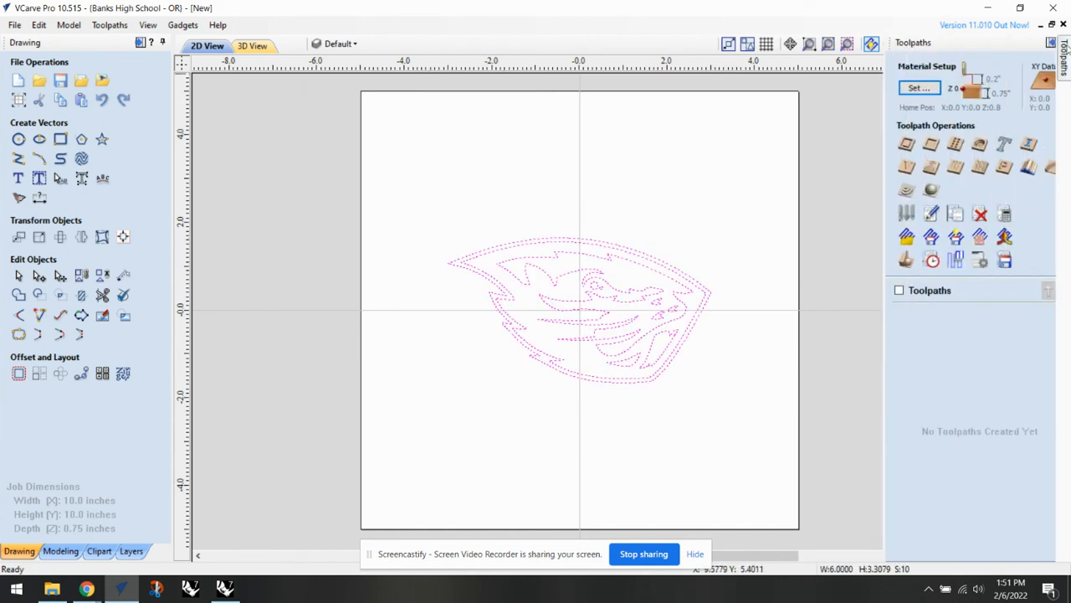
pyautogui.click(1046, 43)
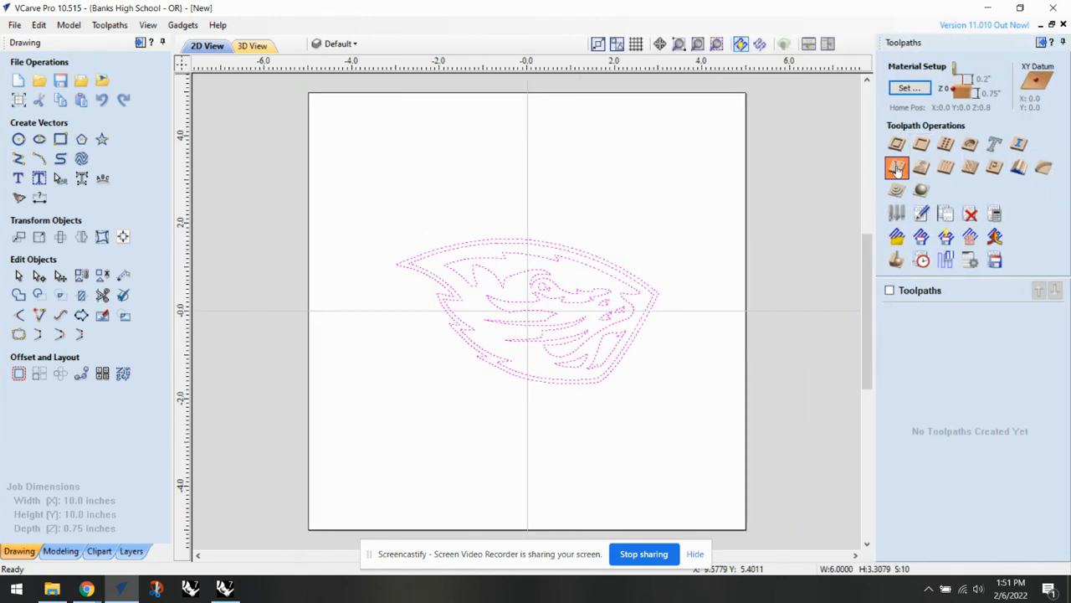
pyautogui.click(921, 145)
pyautogui.click(968, 157)
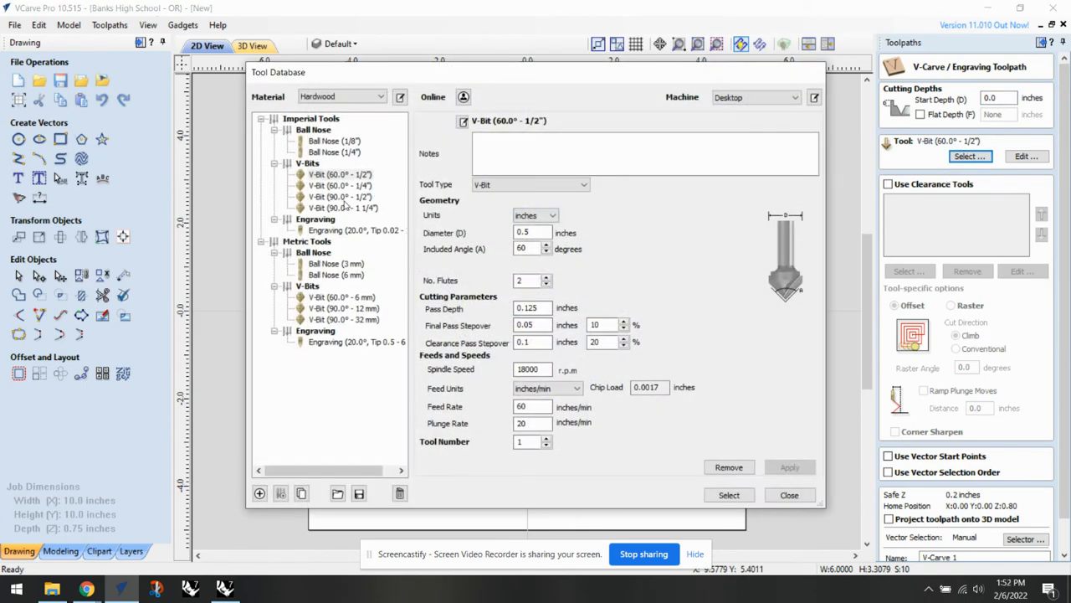
pyautogui.click(340, 196)
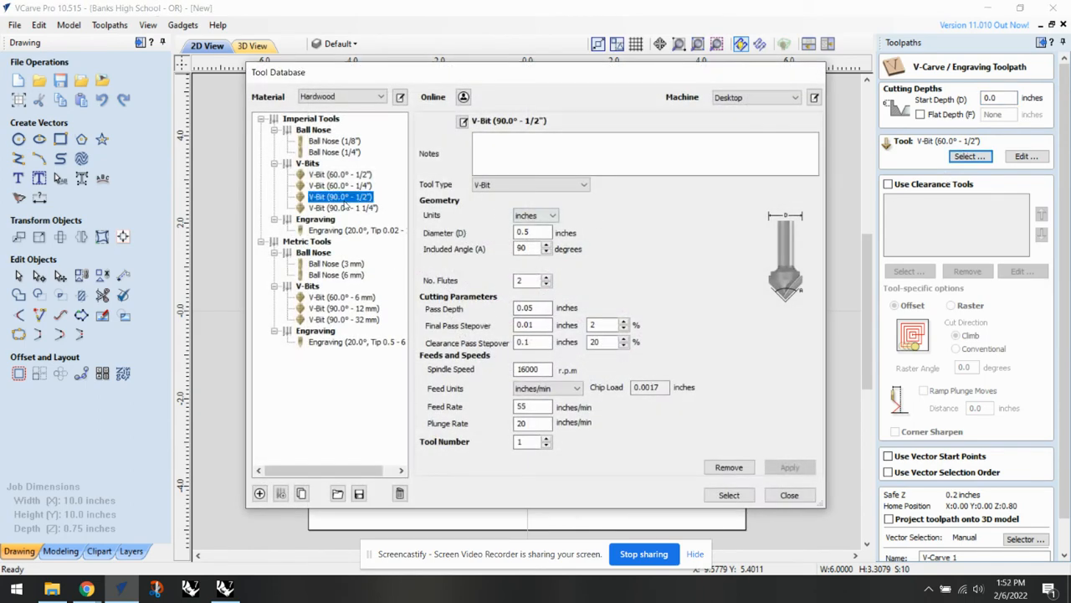
pyautogui.click(729, 496)
pyautogui.scroll(-1, 1069, 216)
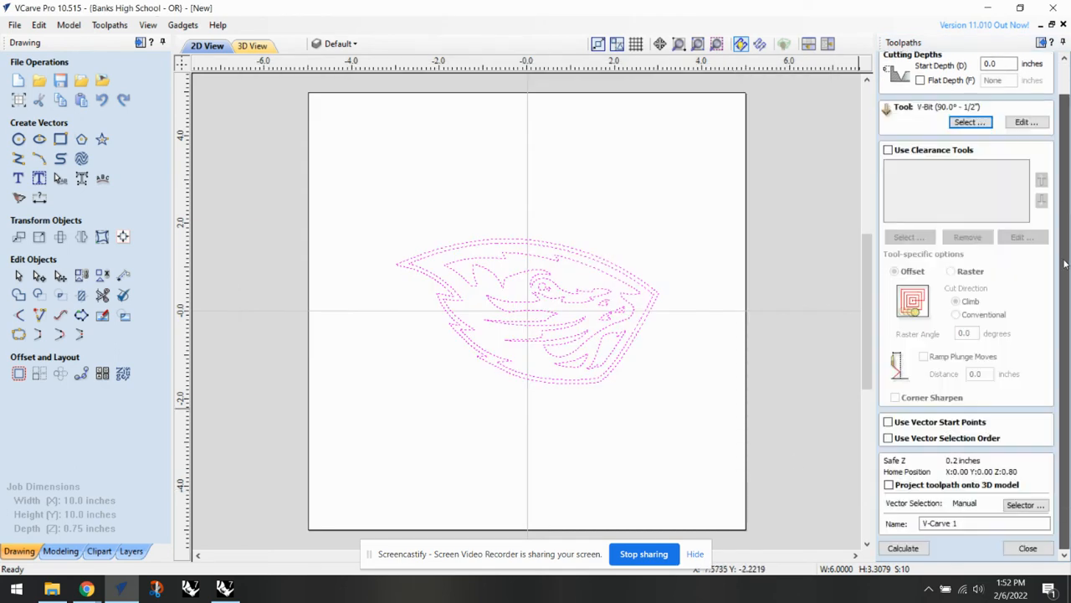
pyautogui.click(904, 548)
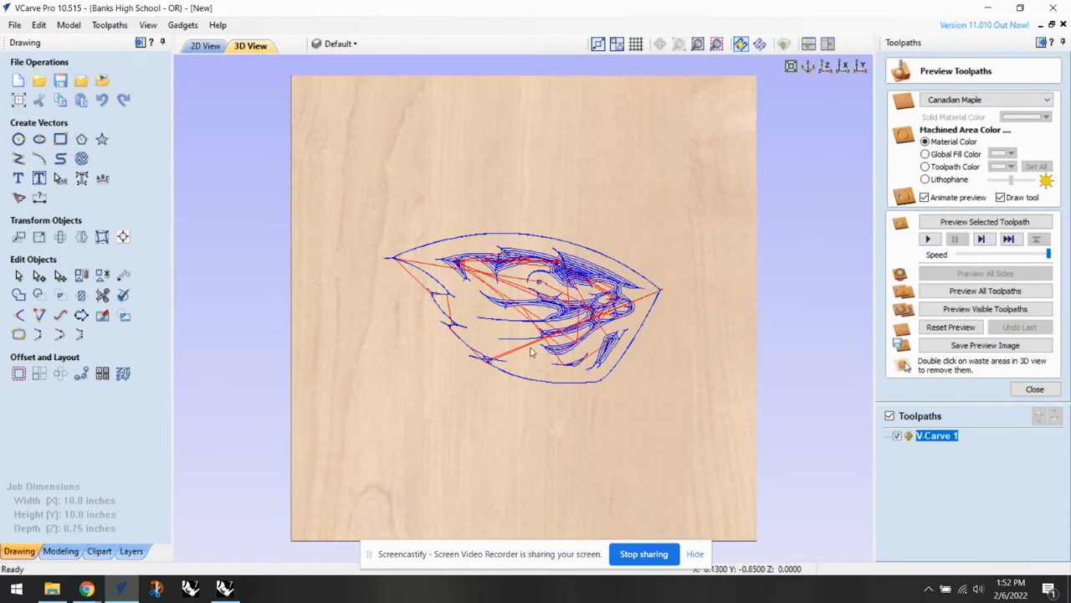
# Preview all toolpaths on the material in 3D and return to the 2D view
pyautogui.click(992, 292)
pyautogui.scroll(3, 544, 294)
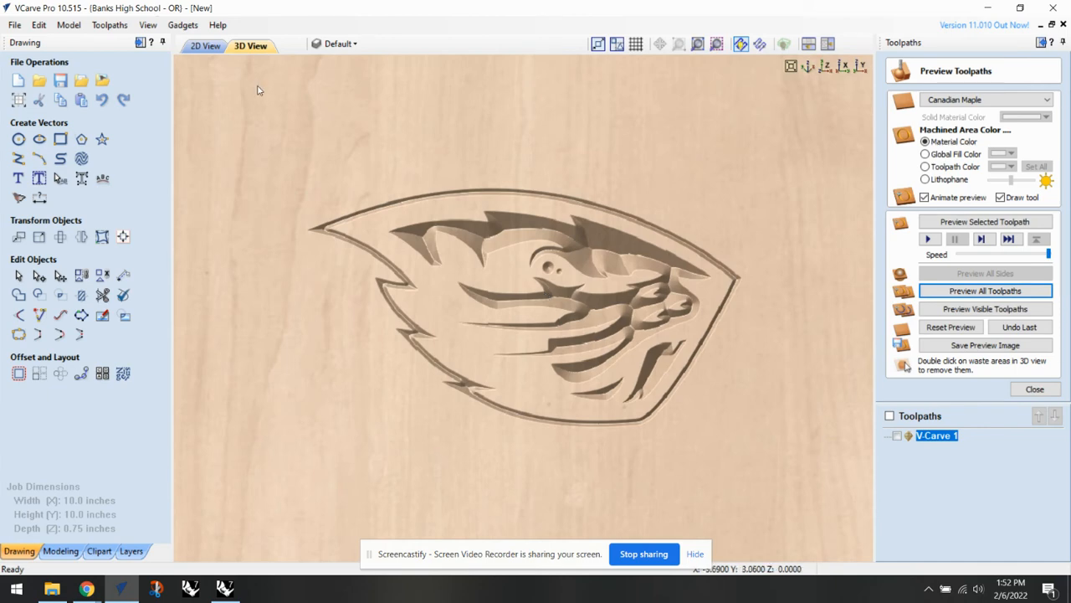
pyautogui.click(206, 46)
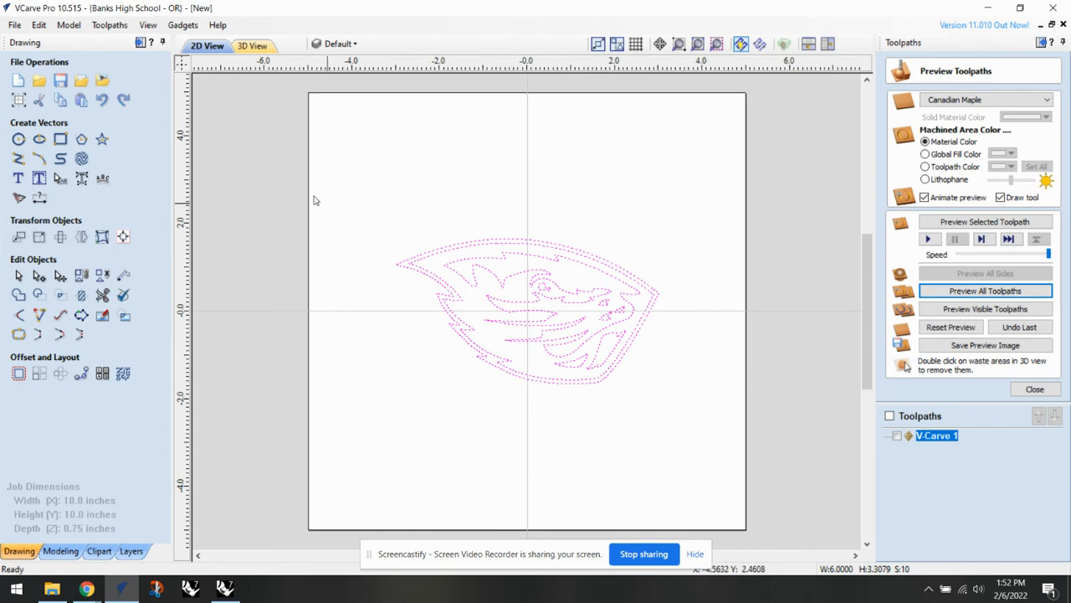
# Enlarge the beaver vectors proportionally to about 9.13 x 5.03 inches, nearly filling the width of the material
pyautogui.click(81, 81)
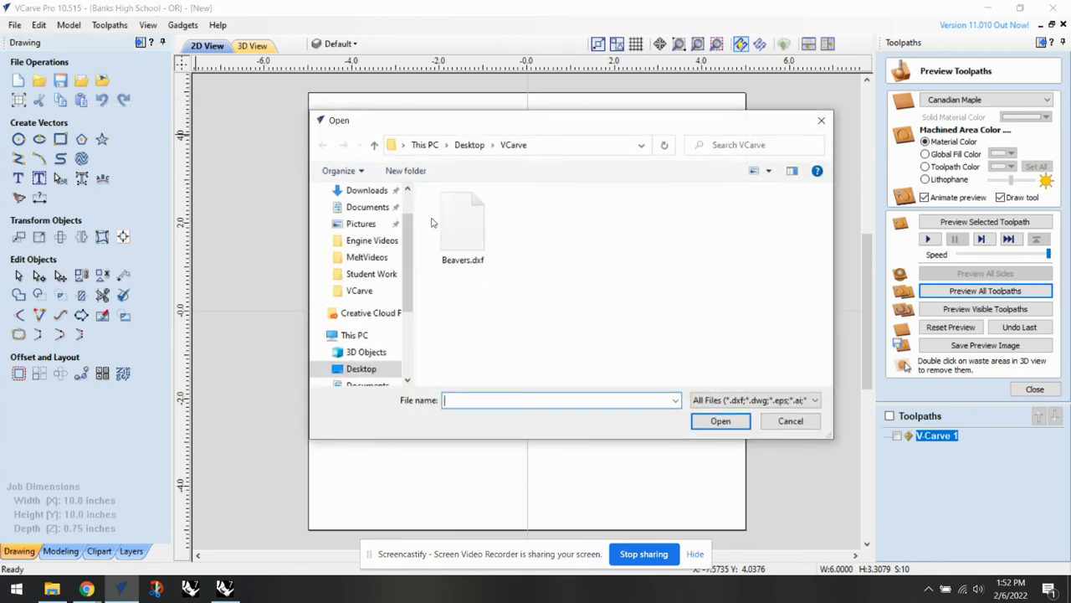
pyautogui.click(767, 423)
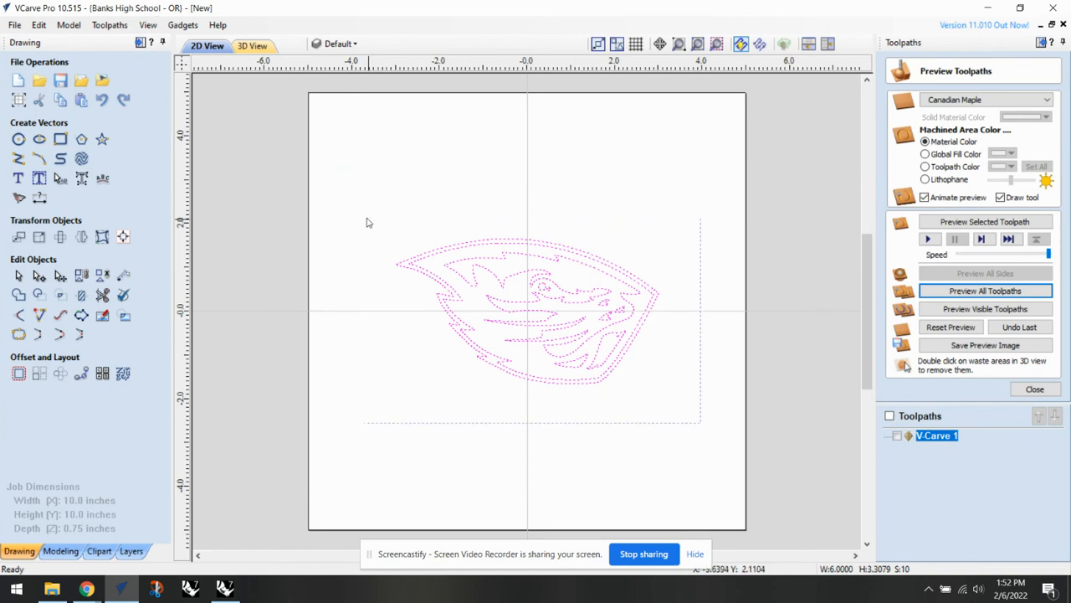
pyautogui.click(540, 242)
pyautogui.moveTo(389, 232); pyautogui.dragTo(315, 191)
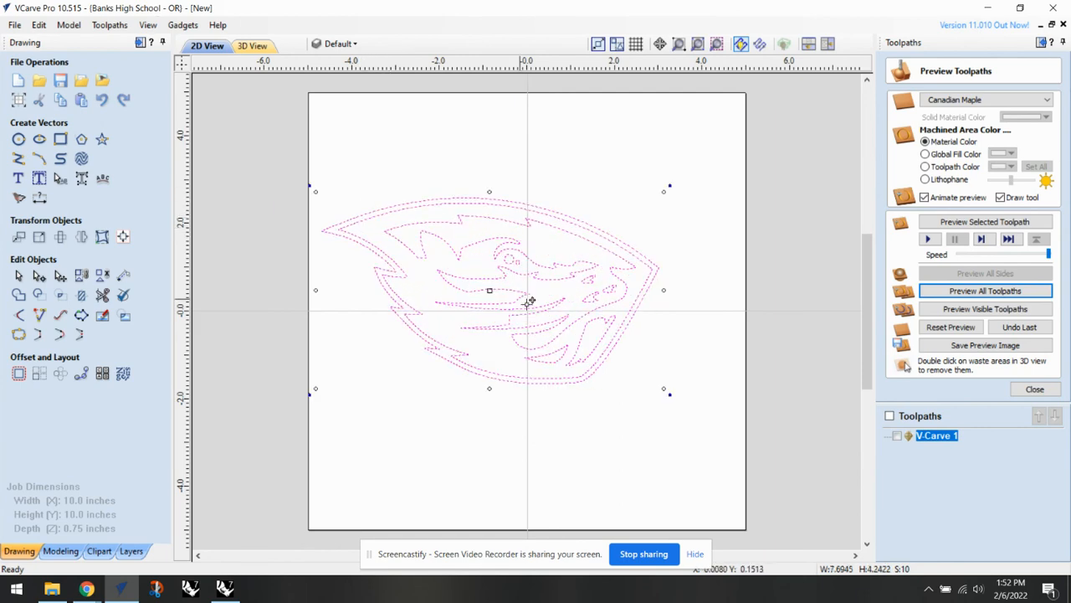
pyautogui.moveTo(662, 390); pyautogui.dragTo(703, 417)
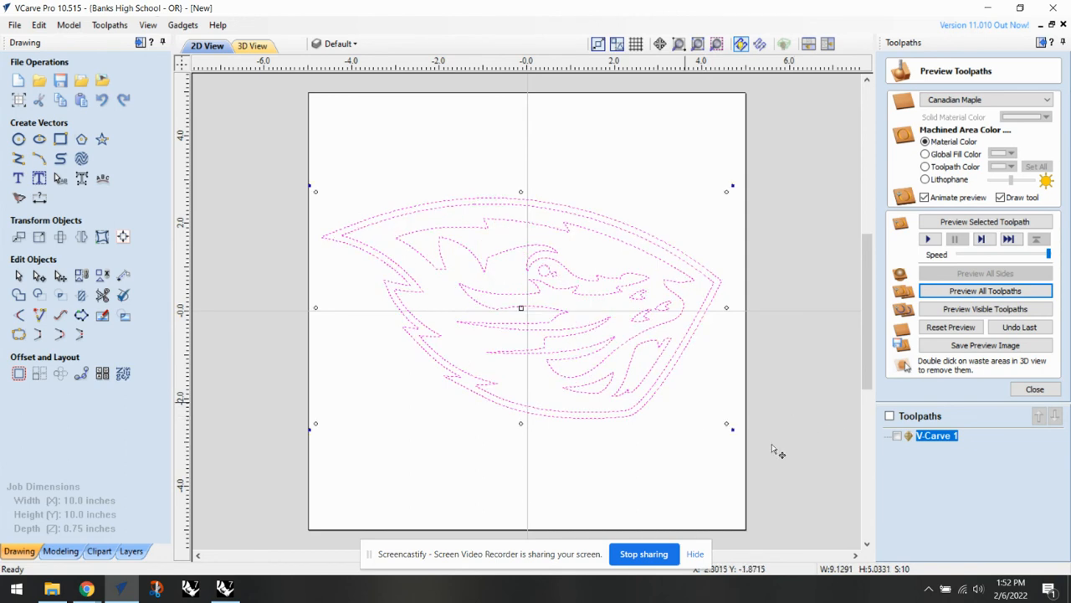
# Recalculate all toolpaths for the enlarged beaver vectors
pyautogui.rightClick(937, 439)
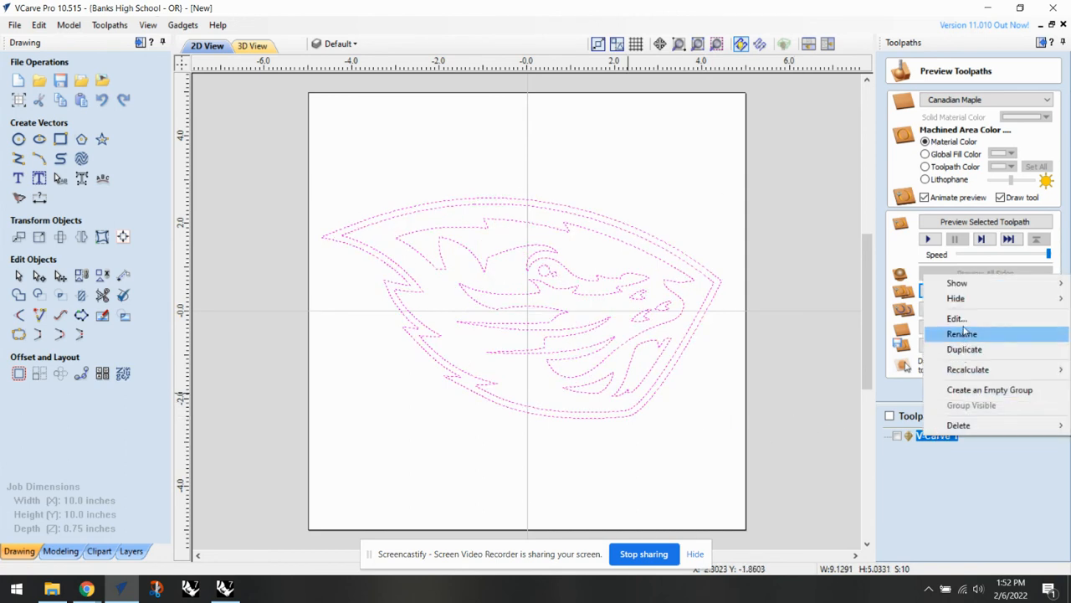
pyautogui.moveTo(988, 371)
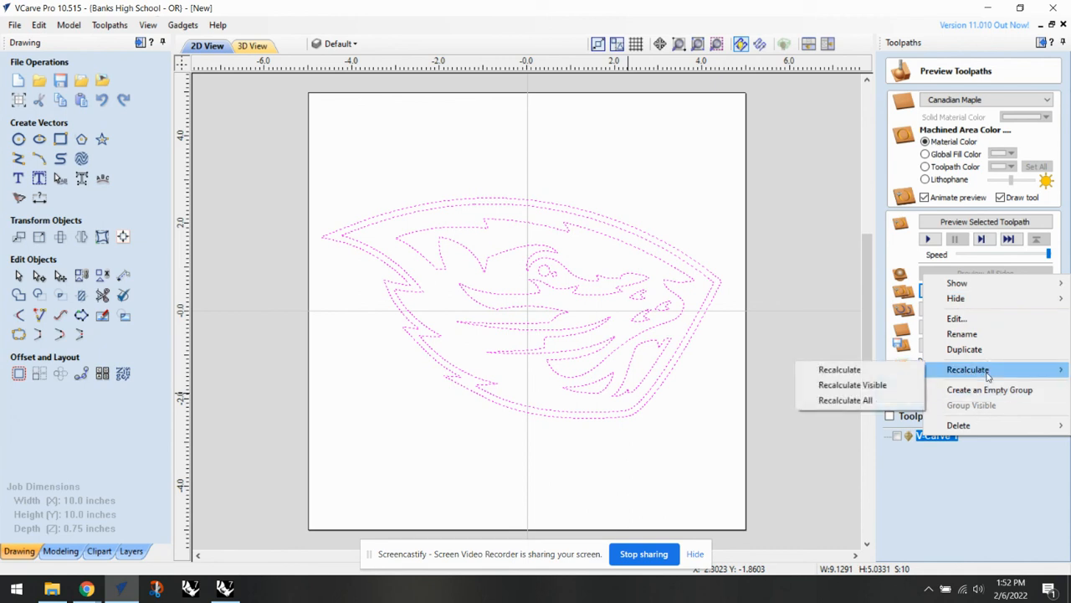
pyautogui.click(868, 401)
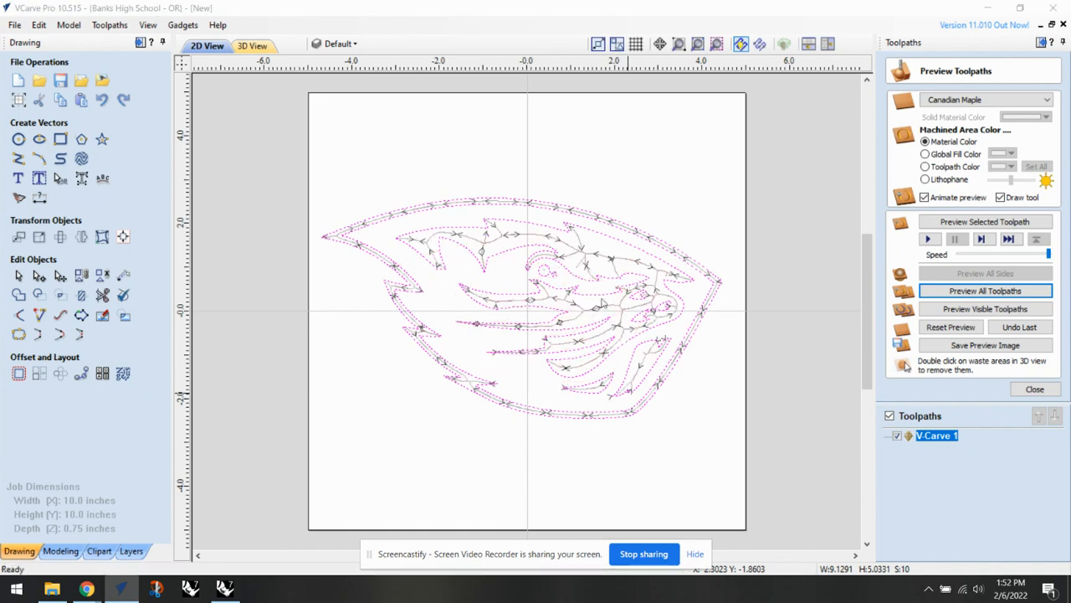
pyautogui.click(560, 312)
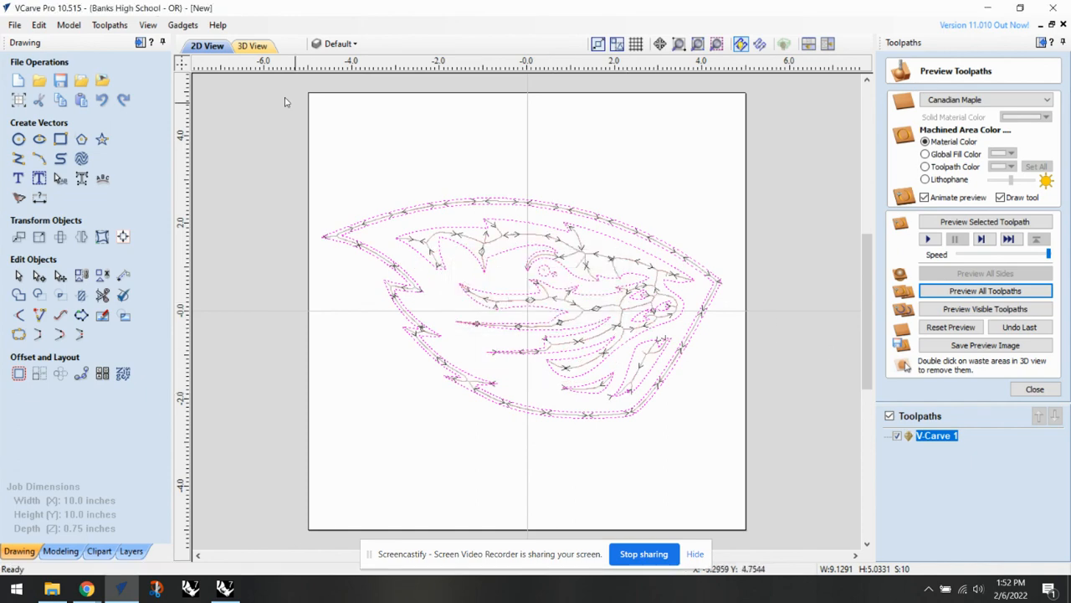
# Reset the 3D preview and preview all the recalculated toolpaths on the material
pyautogui.click(251, 46)
pyautogui.click(951, 326)
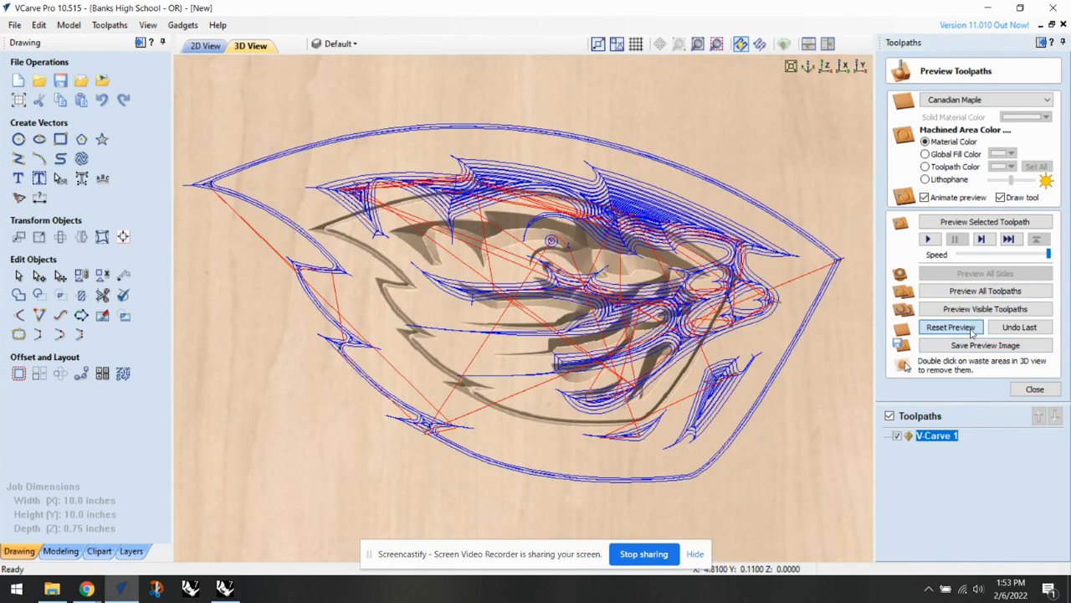
pyautogui.click(986, 290)
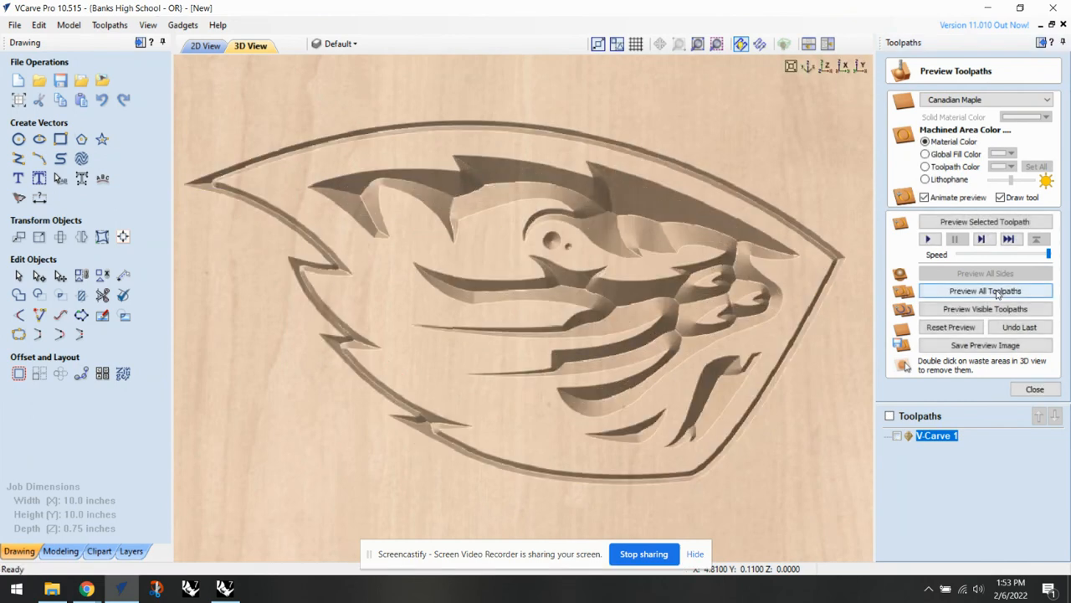